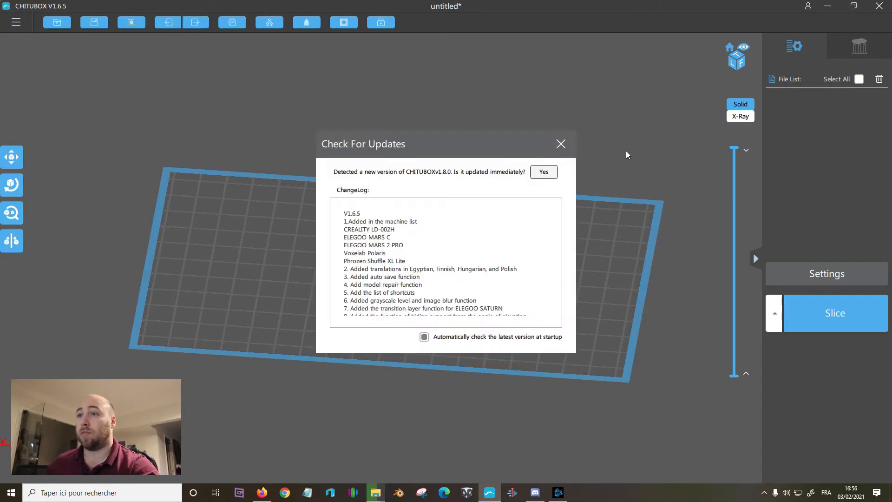
# Dismiss the update notice and add another ELEGOO SATURN machine profile in the settings.
pyautogui.click(561, 144)
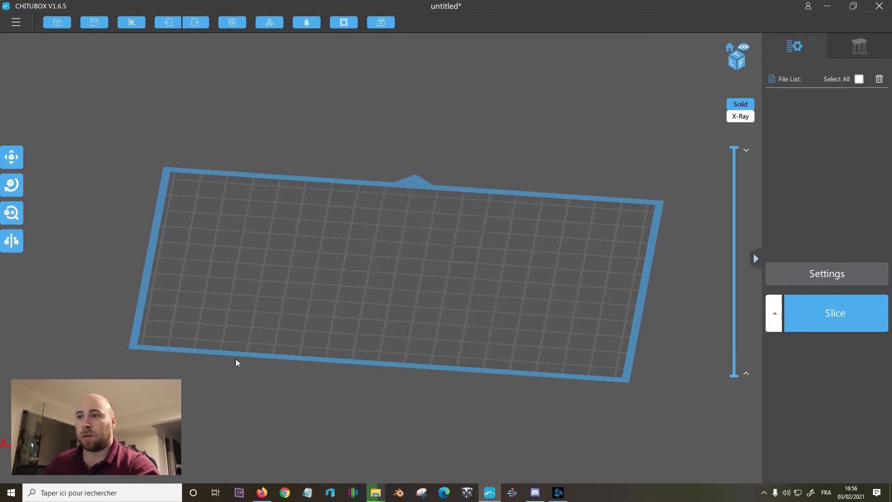
pyautogui.click(841, 277)
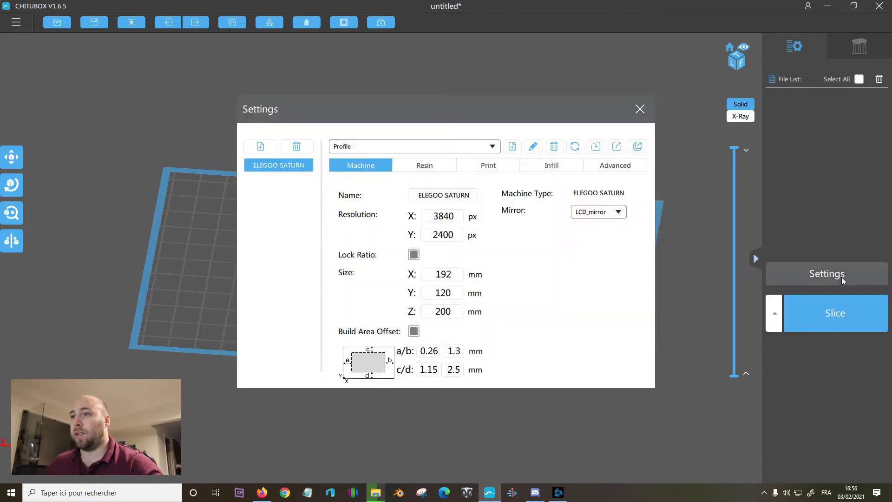
pyautogui.click(261, 146)
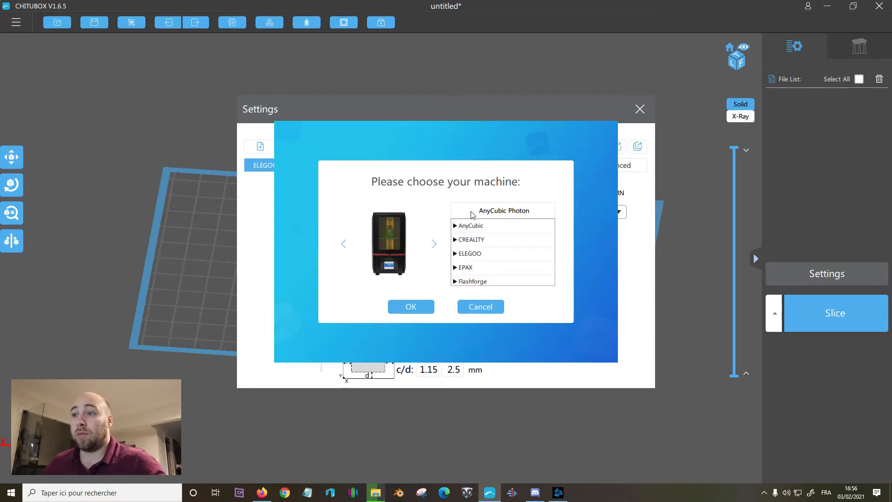
pyautogui.scroll(-5, 483, 246)
pyautogui.scroll(5, 483, 242)
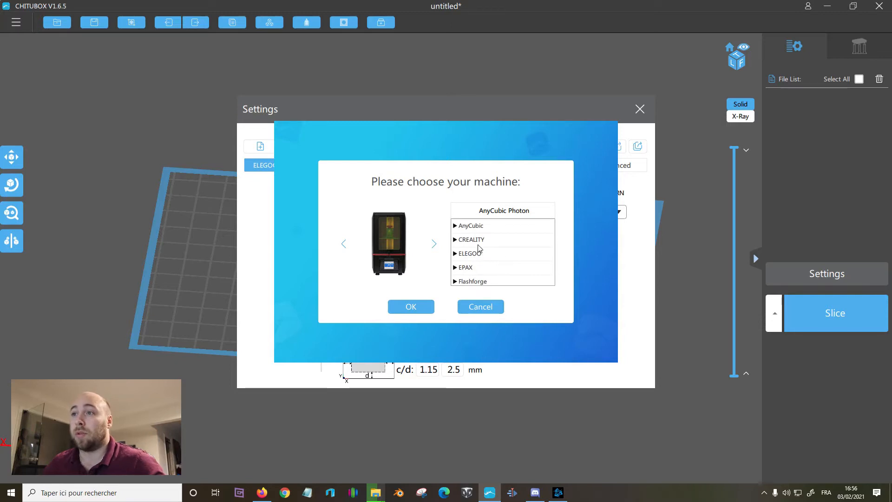
pyautogui.click(456, 253)
pyautogui.scroll(-2, 499, 235)
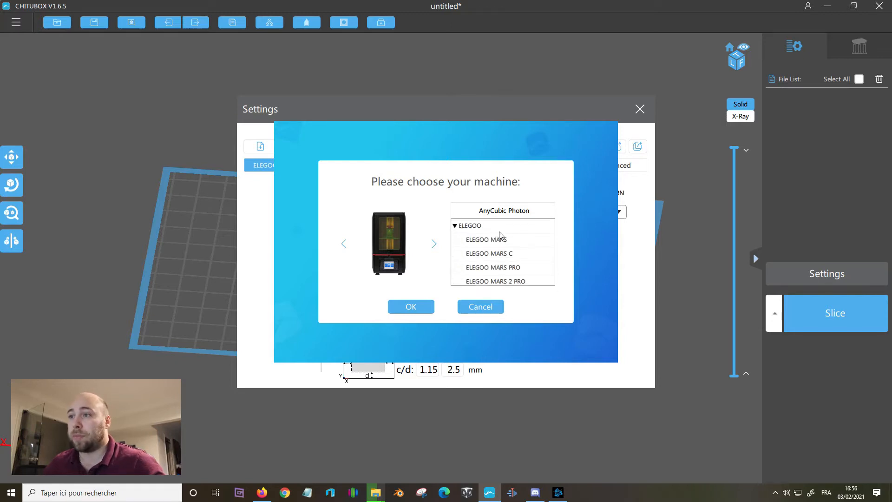
pyautogui.scroll(-2, 501, 236)
pyautogui.click(483, 258)
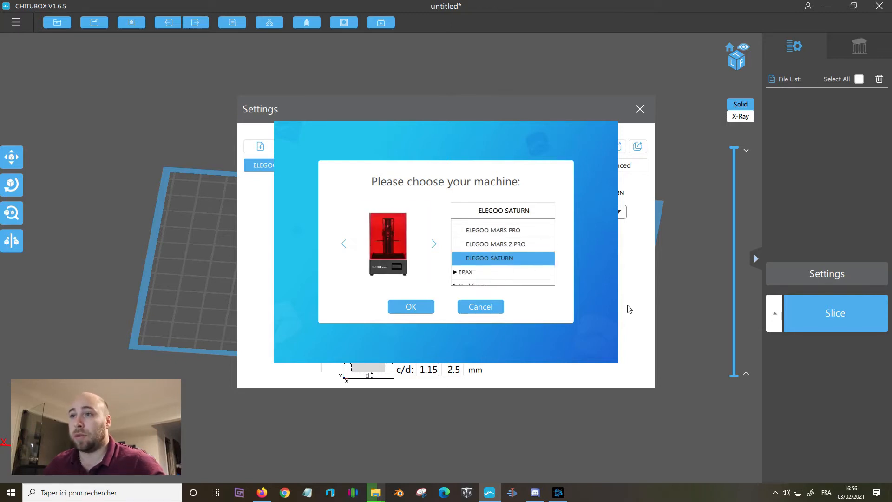
pyautogui.click(401, 304)
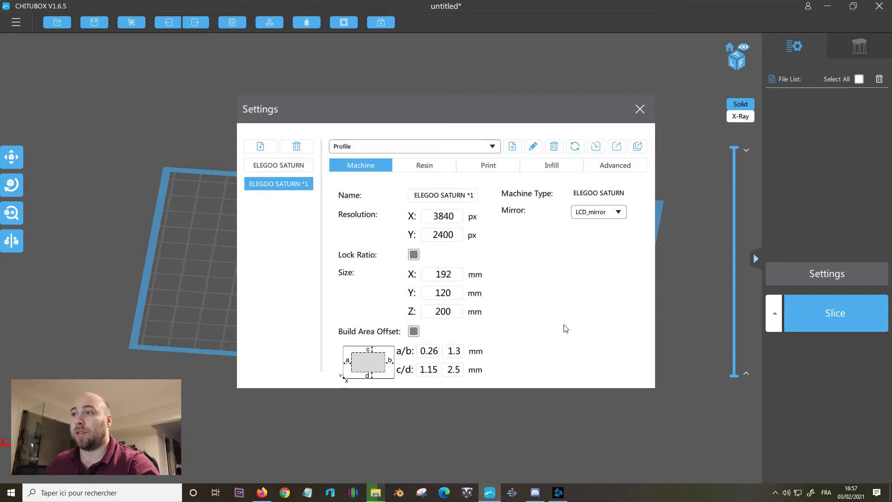
# Add a generic machine profile using the Default model from the Others category.
pyautogui.click(424, 165)
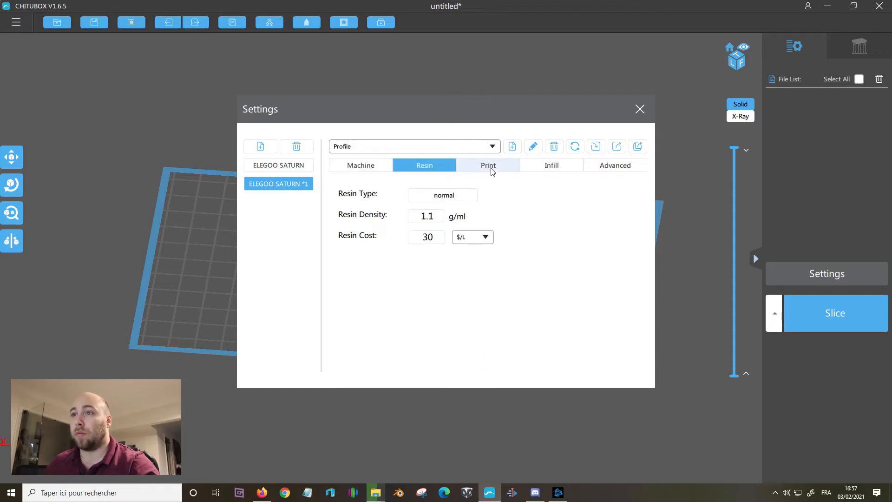
pyautogui.click(354, 171)
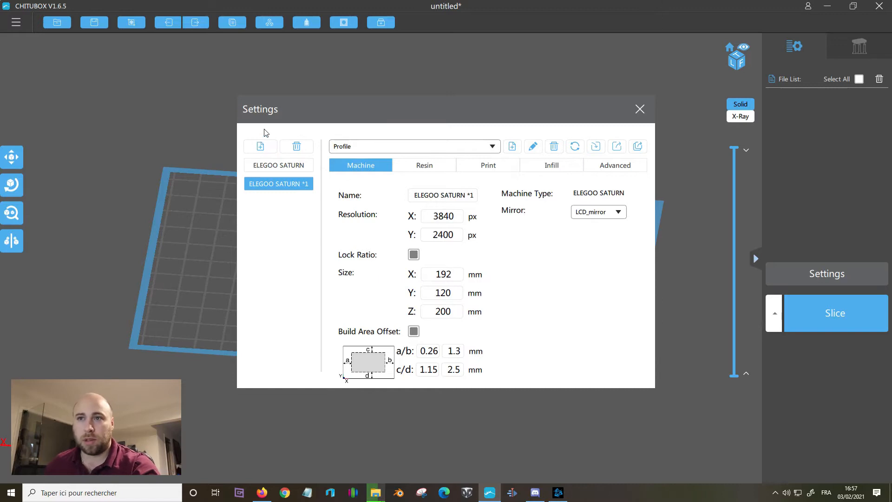
pyautogui.click(266, 148)
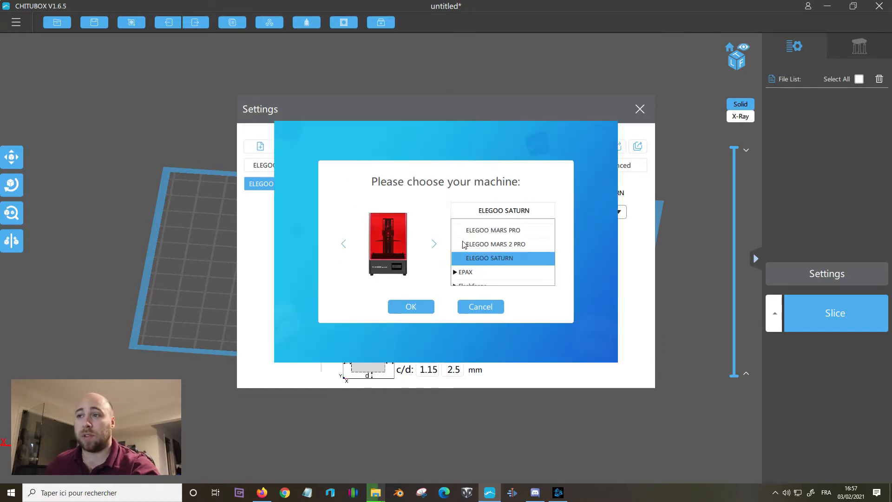
pyautogui.scroll(2, 492, 246)
pyautogui.click(456, 253)
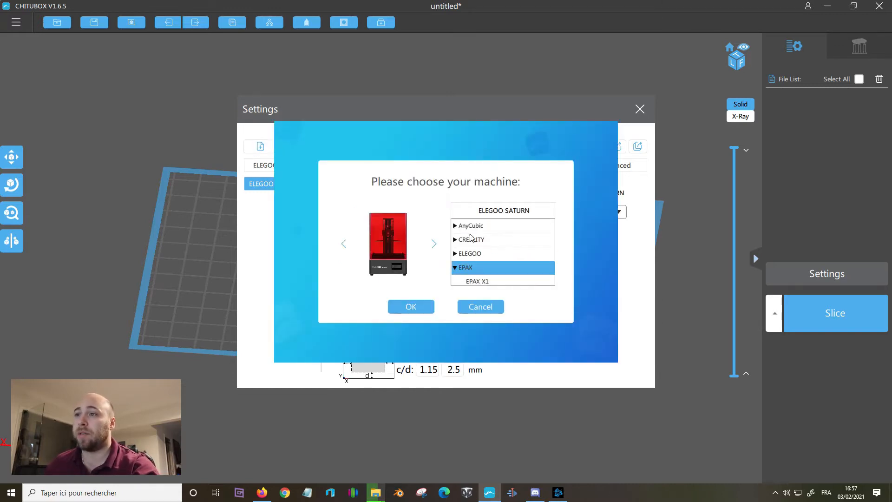
pyautogui.click(455, 268)
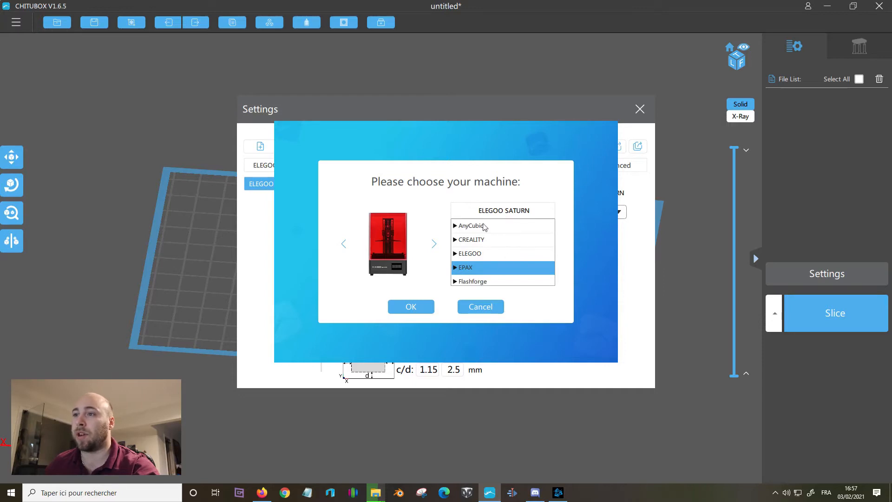
pyautogui.scroll(-5, 492, 255)
pyautogui.doubleClick(487, 278)
pyautogui.click(495, 278)
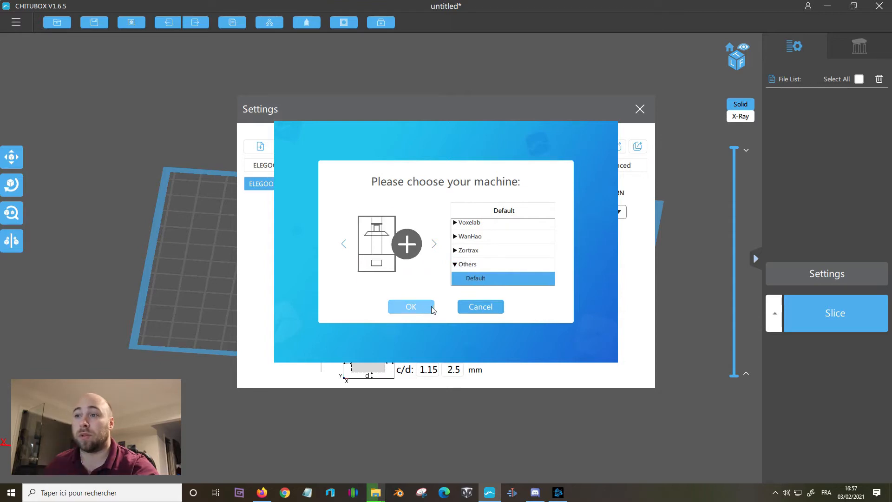
pyautogui.click(417, 307)
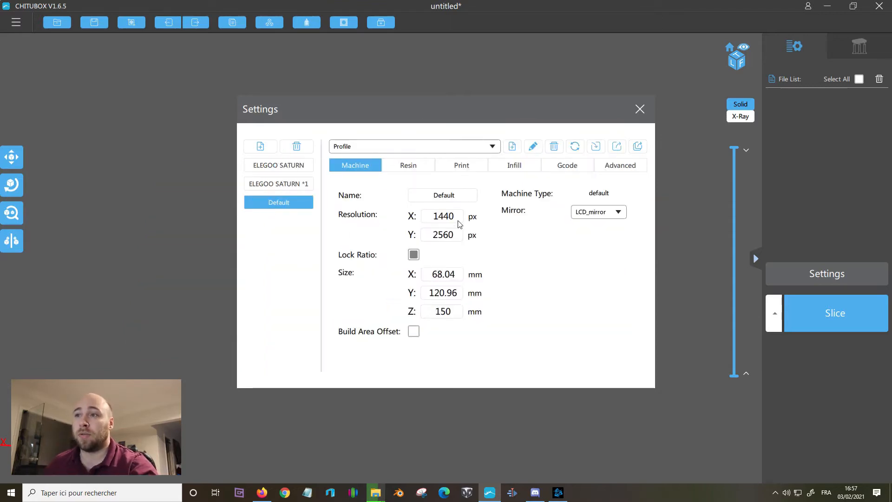
# Unlock the Default machine's aspect ratio and set its build size to X 80 mm and Y 140 mm.
pyautogui.doubleClick(446, 216)
pyautogui.click(413, 255)
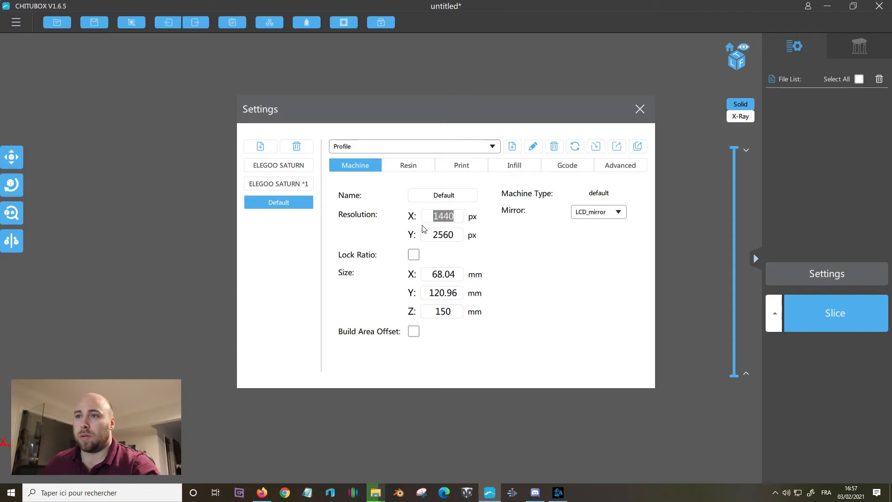
pyautogui.click(442, 275)
pyautogui.moveTo(456, 277); pyautogui.dragTo(350, 274)
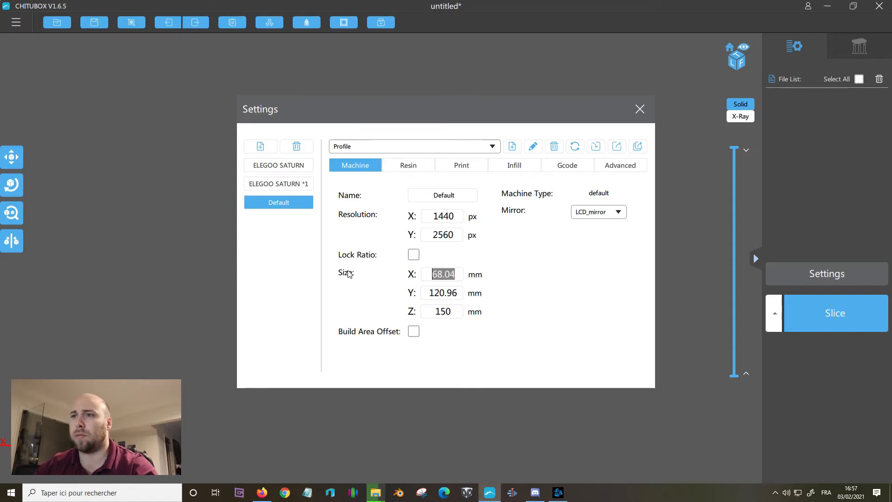
pyautogui.write('80')
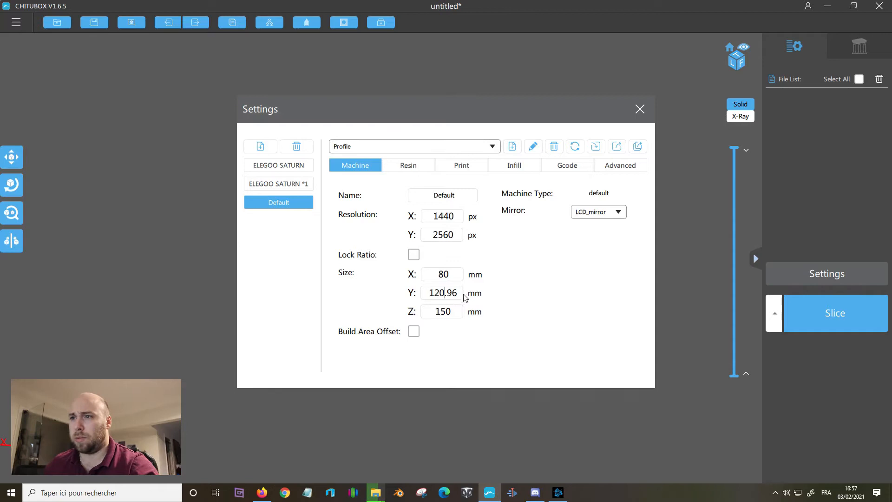
pyautogui.moveTo(459, 294); pyautogui.dragTo(404, 292)
pyautogui.write('140')
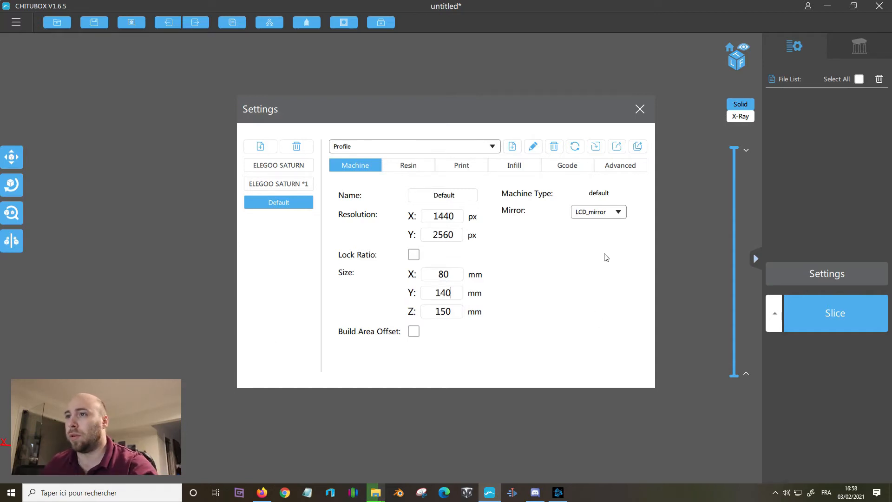
# Review the Default machine's resin settings, including the cost currency options, and its print parameters.
pyautogui.click(405, 168)
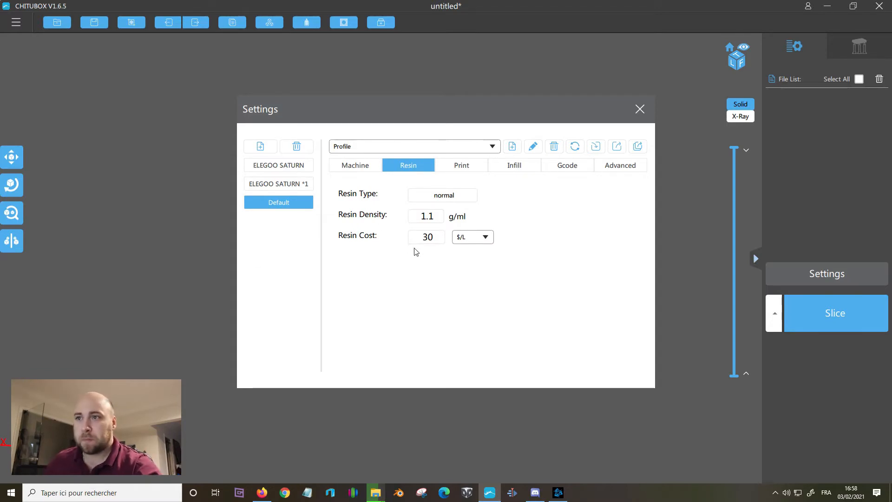
pyautogui.click(489, 239)
pyautogui.click(465, 237)
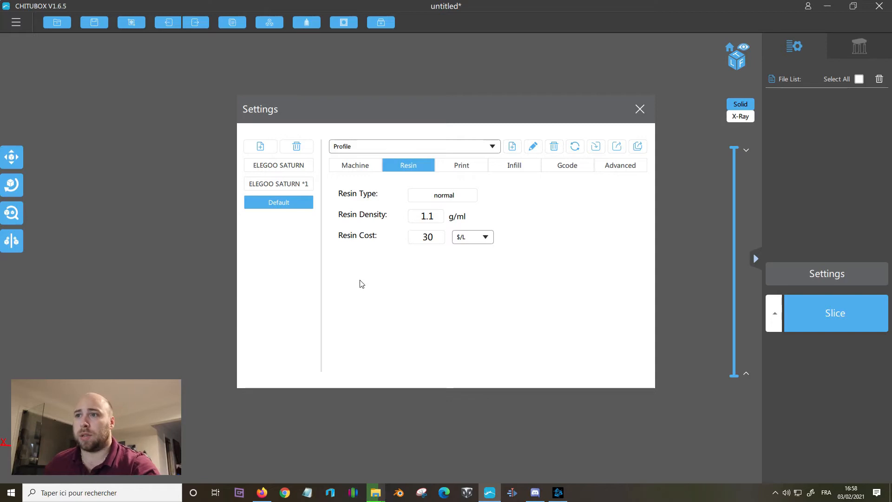
pyautogui.click(460, 166)
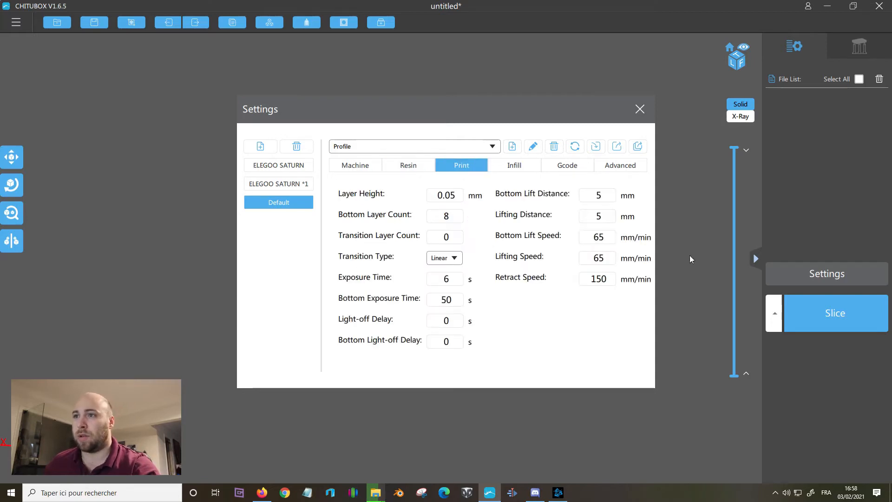
pyautogui.click(456, 195)
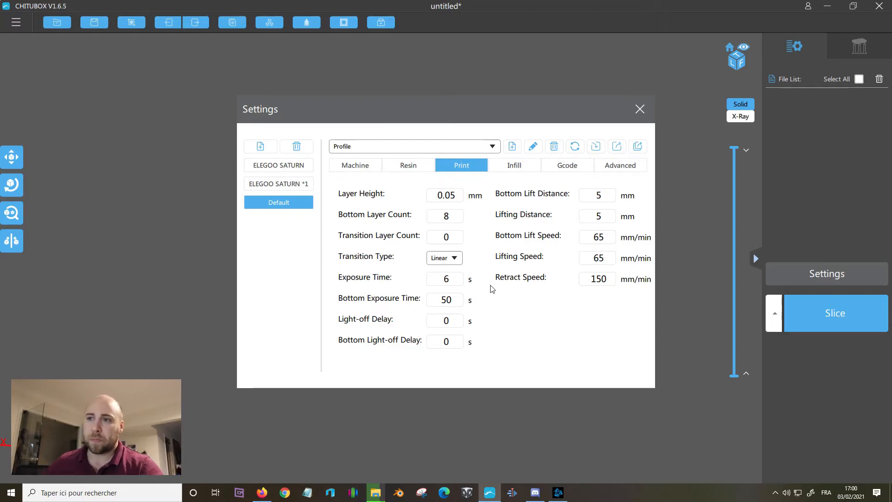
# Compare the print parameters of the ELEGOO SATURN and ELEGOO SATURN *1 profiles, especially the exposure times.
pyautogui.click(275, 167)
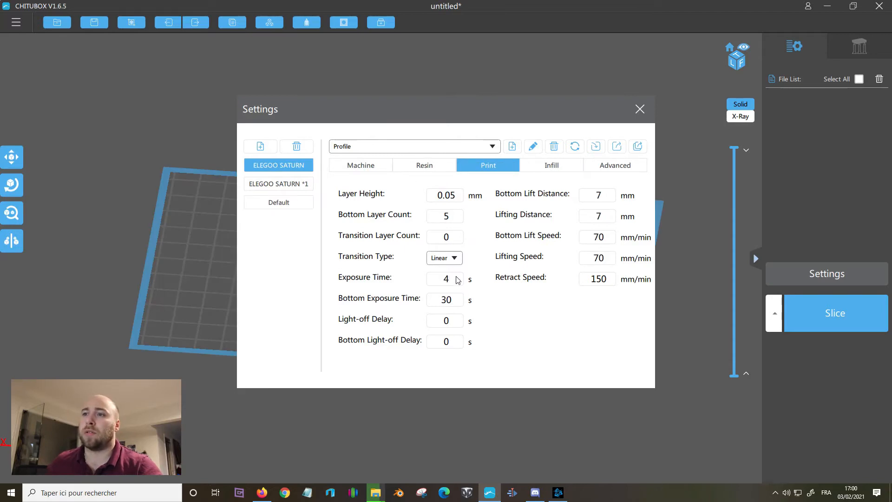
pyautogui.click(288, 186)
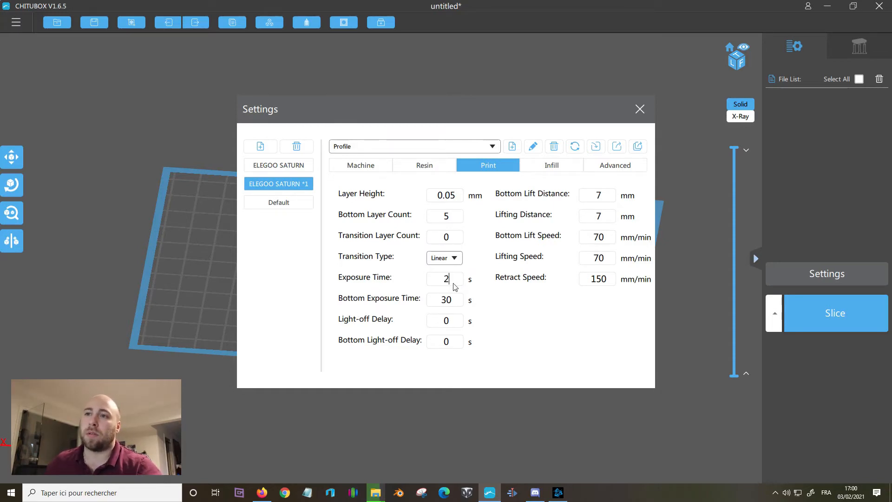
pyautogui.click(290, 165)
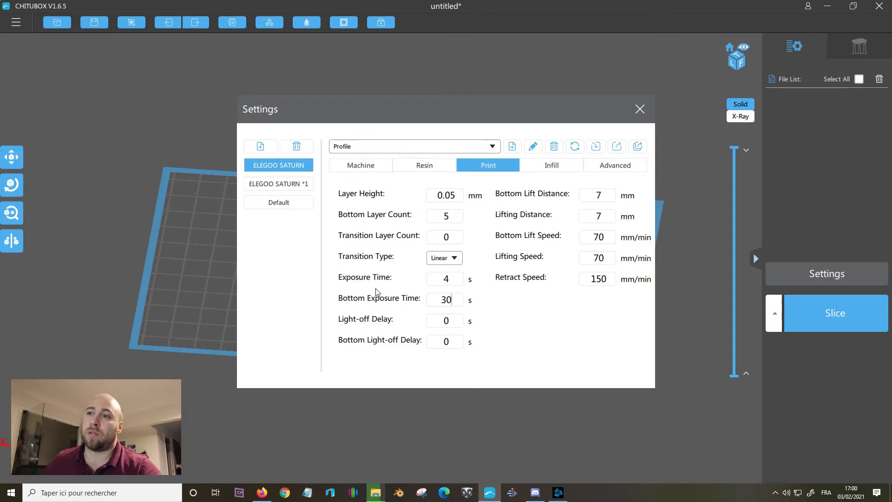
pyautogui.click(277, 185)
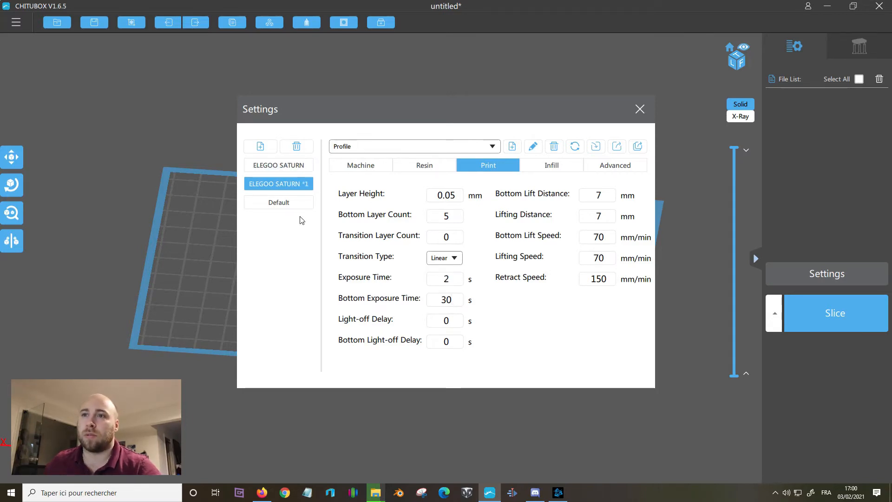
# Set the bottom exposure time of the original ELEGOO SATURN profile to 40 s.
pyautogui.click(279, 165)
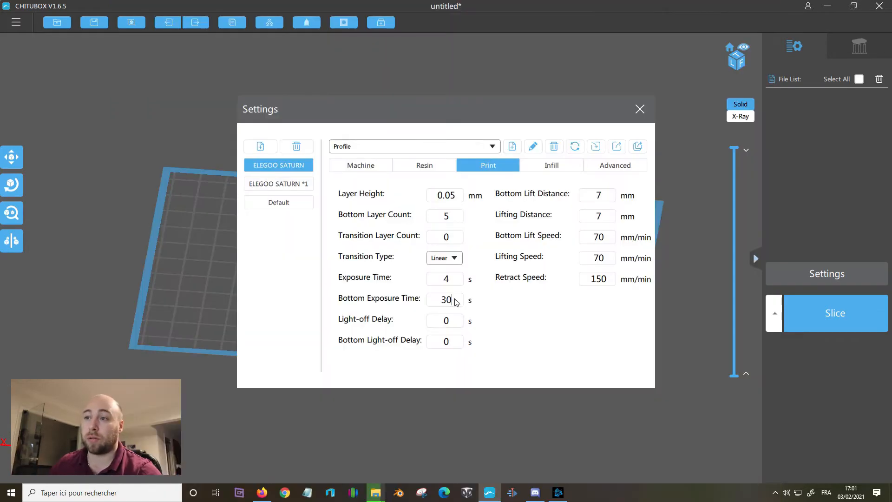
pyautogui.moveTo(457, 301); pyautogui.dragTo(381, 294)
pyautogui.write('40')
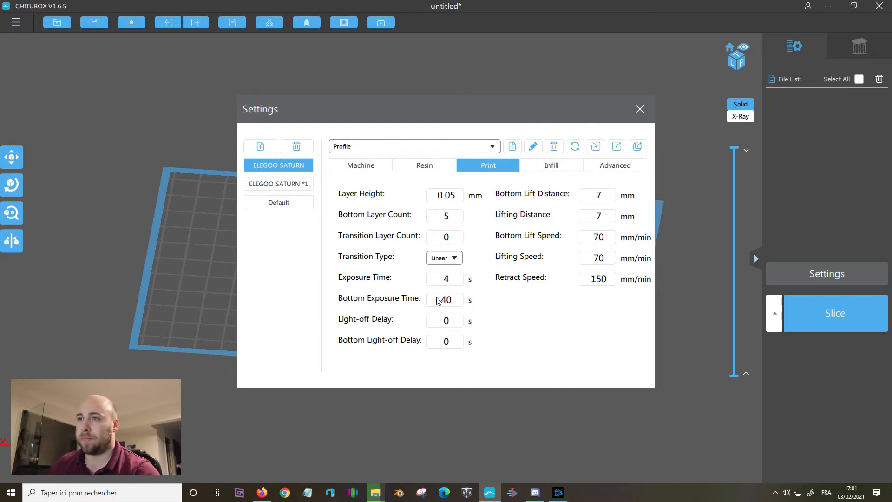
# Examine the infill structure options and the advanced settings of the ELEGOO SATURN profile.
pyautogui.click(553, 164)
pyautogui.click(449, 195)
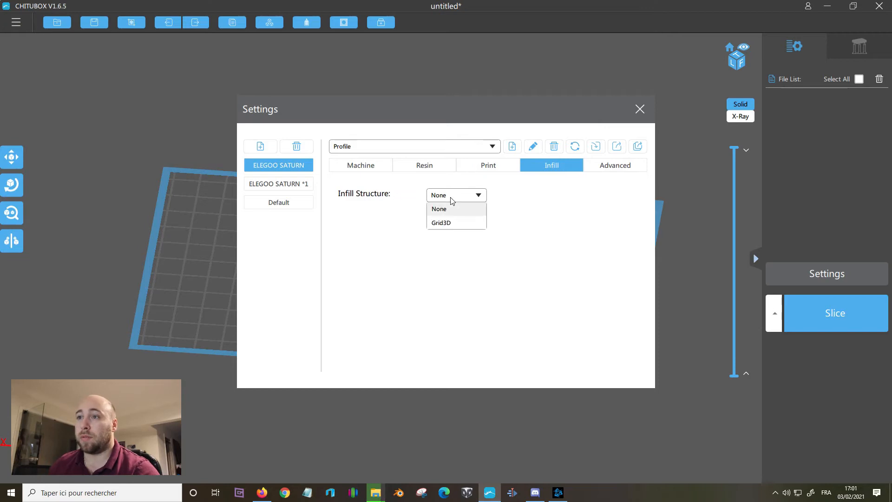
pyautogui.click(477, 195)
pyautogui.click(505, 169)
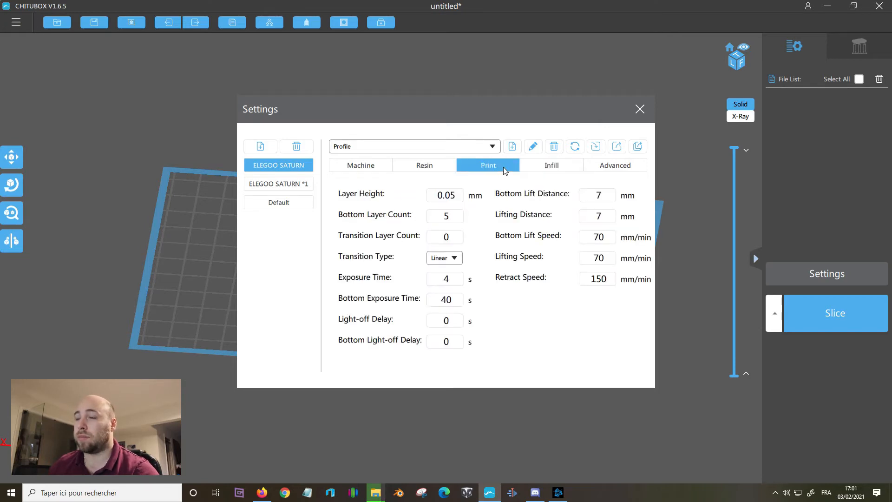
pyautogui.click(553, 165)
pyautogui.click(632, 167)
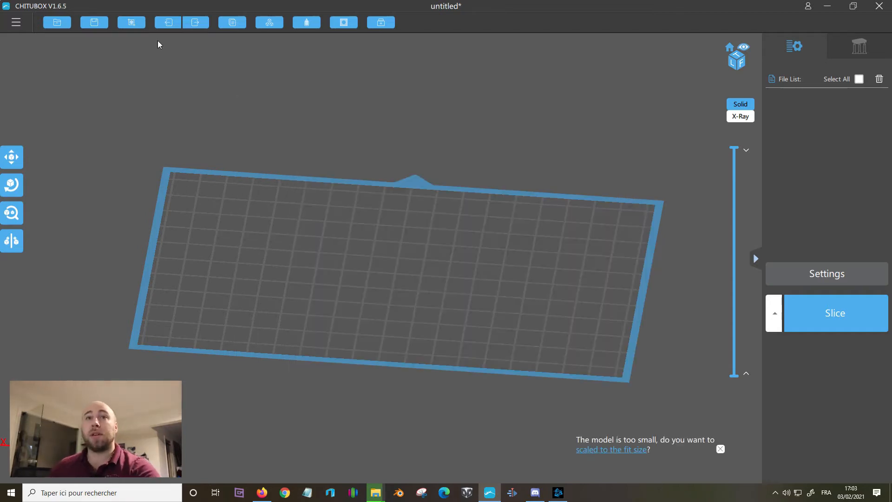
# Import the models G_Body, G_Head, G_LA, G_RA, M_body, M_Feuille and M_Head from the GRIS Export folder.
pyautogui.click(65, 27)
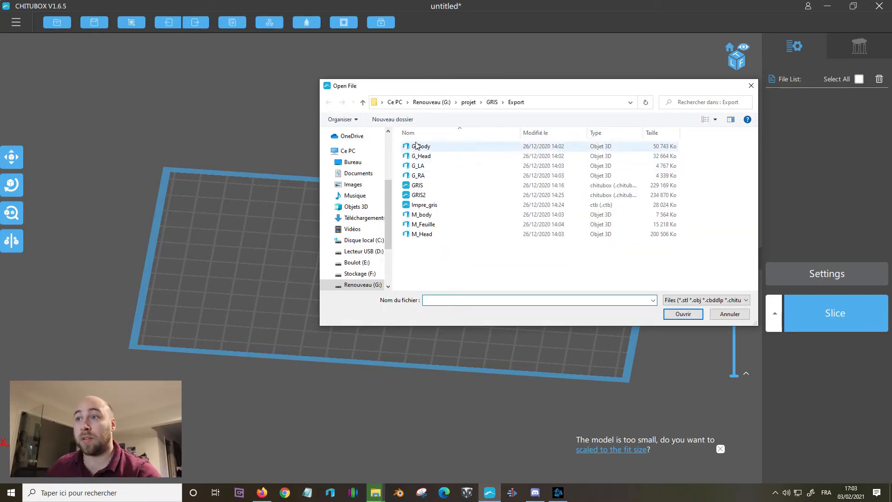
pyautogui.click(446, 147)
pyautogui.keyDown('shift'); pyautogui.click(432, 176); pyautogui.keyUp('shift')
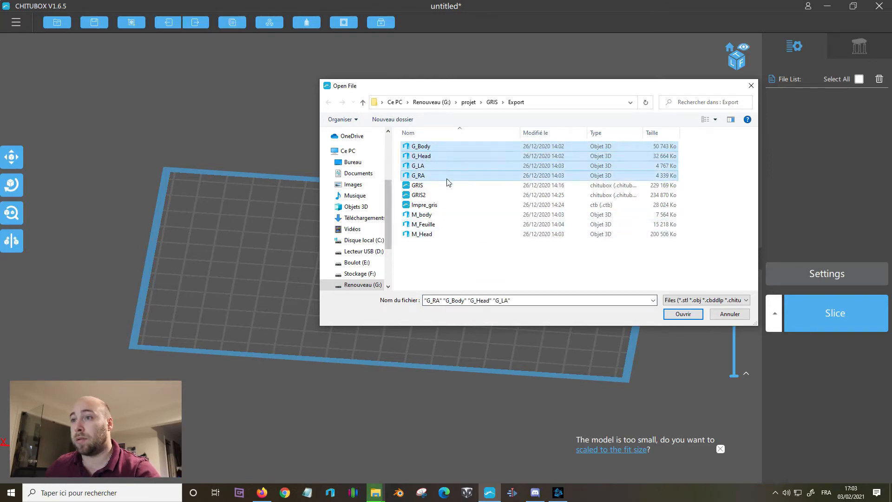
pyautogui.keyDown('ctrl'); pyautogui.click(446, 214); pyautogui.keyUp('ctrl')
pyautogui.keyDown('ctrl'); pyautogui.click(425, 224); pyautogui.keyUp('ctrl')
pyautogui.keyDown('ctrl'); pyautogui.click(426, 235); pyautogui.keyUp('ctrl')
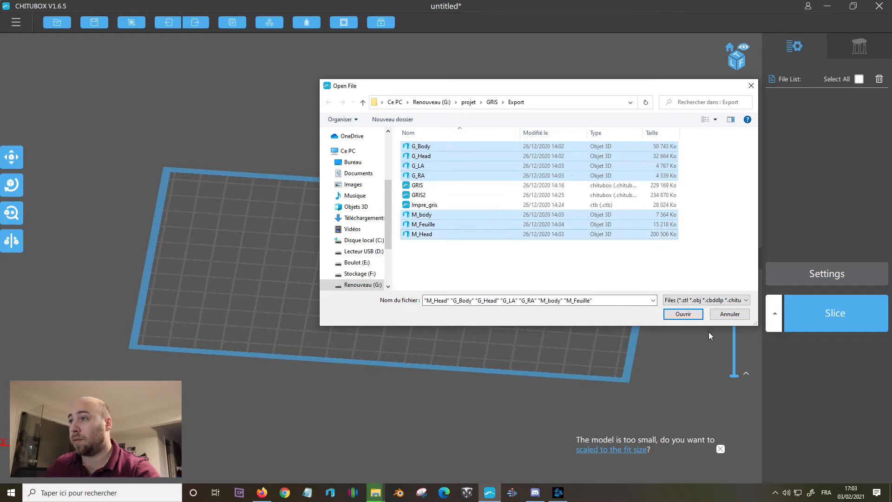
pyautogui.click(683, 313)
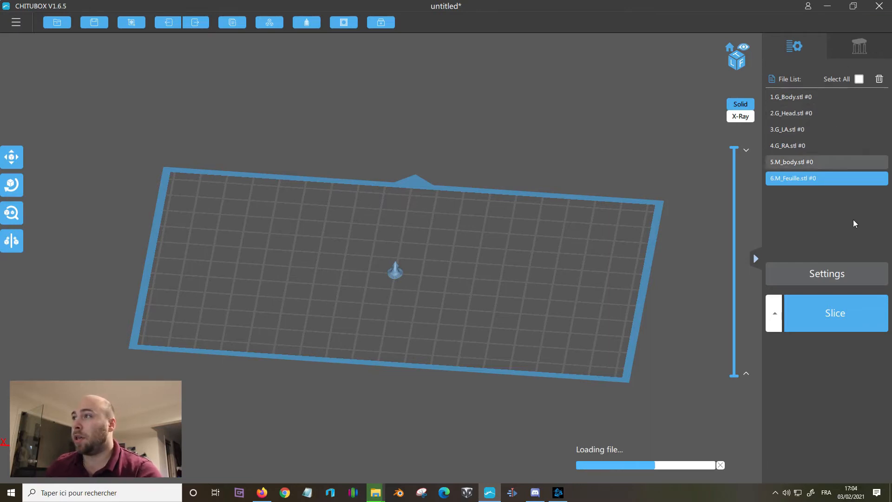
# Move G_Body into the left part of the build plate and shift the M_Head block toward the rear edge.
pyautogui.click(789, 96)
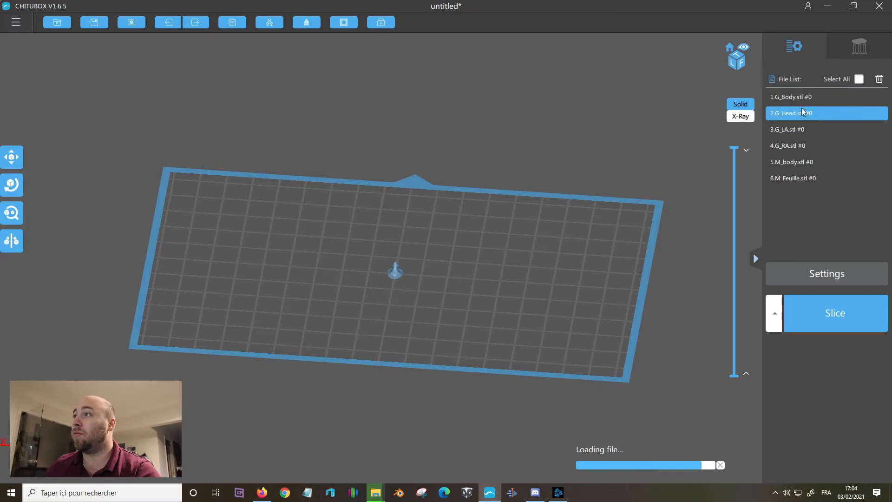
pyautogui.click(858, 79)
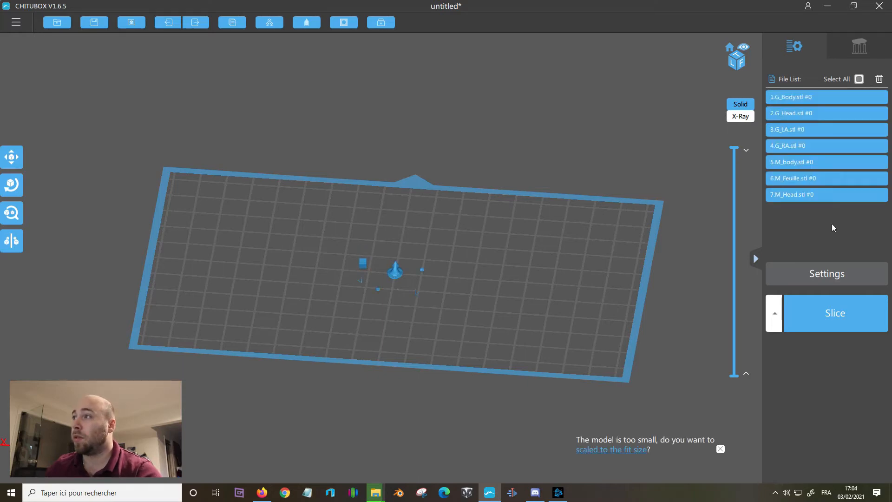
pyautogui.click(859, 79)
pyautogui.click(789, 97)
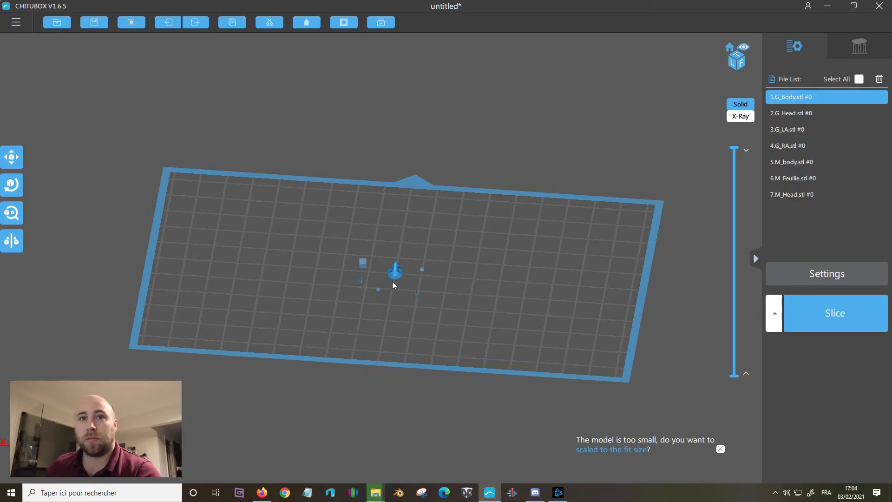
pyautogui.click(12, 157)
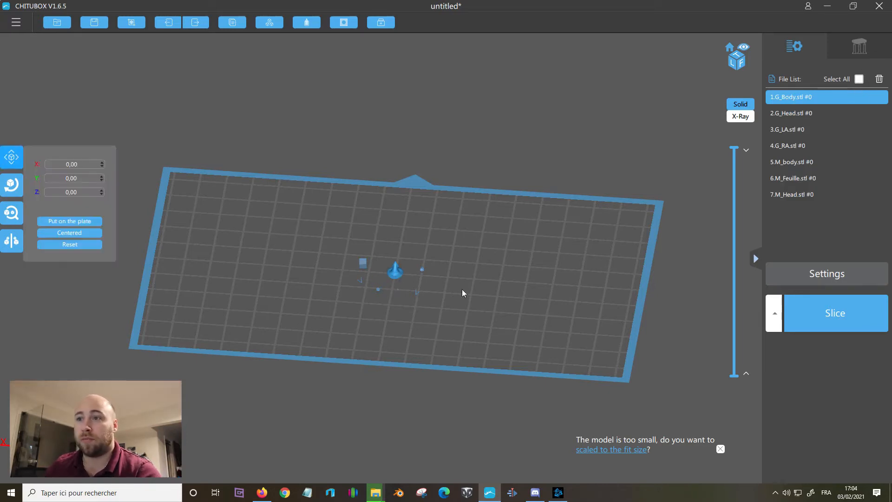
pyautogui.moveTo(391, 277); pyautogui.dragTo(257, 247)
pyautogui.click(377, 278)
pyautogui.click(365, 266)
pyautogui.moveTo(363, 265); pyautogui.dragTo(347, 237)
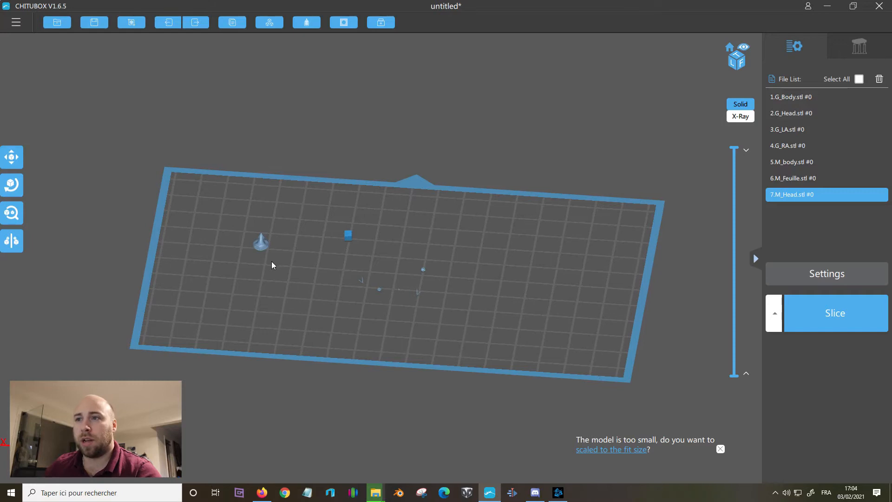
# Scale the G_Body part uniformly to 1000%.
pyautogui.scroll(4, 272, 261)
pyautogui.moveTo(313, 258); pyautogui.dragTo(353, 264, button='right')
pyautogui.moveTo(352, 268); pyautogui.dragTo(518, 207, button='middle')
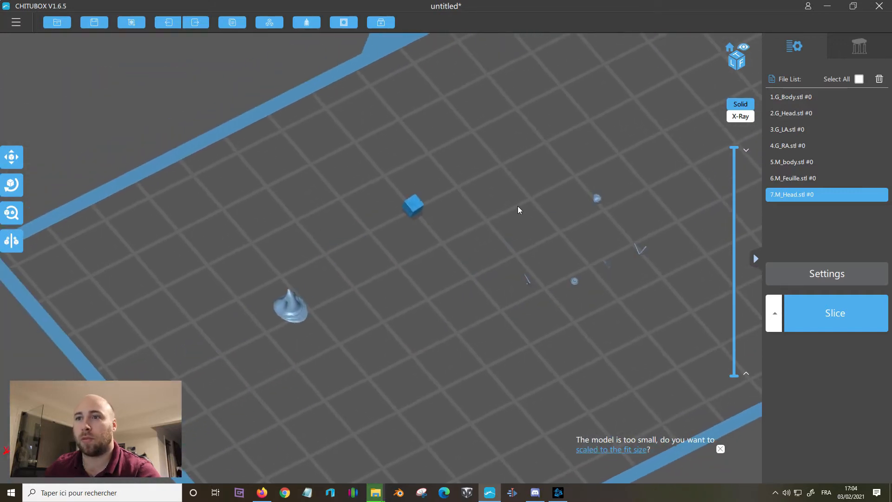
pyautogui.scroll(-2, 515, 209)
pyautogui.doubleClick(313, 298)
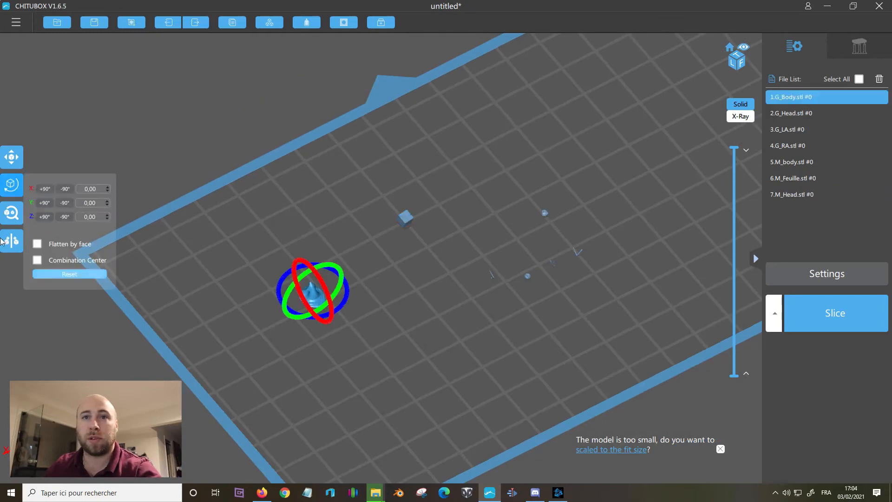
pyautogui.click(8, 221)
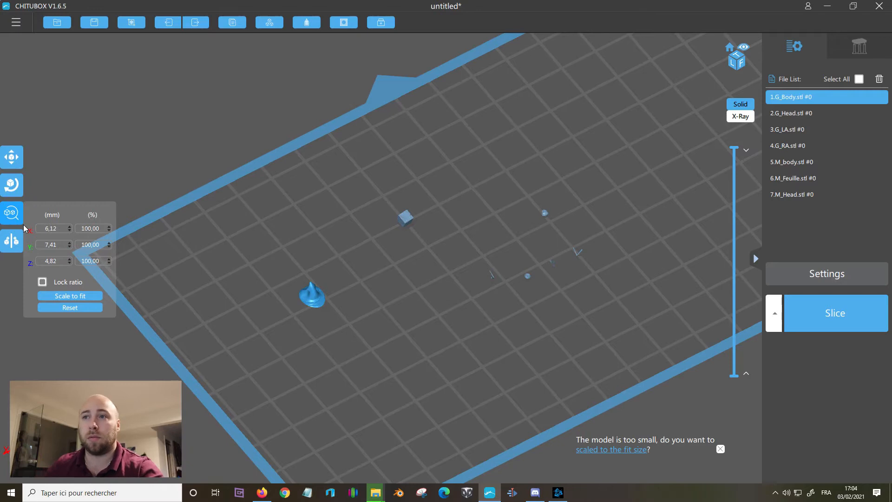
pyautogui.write('0')
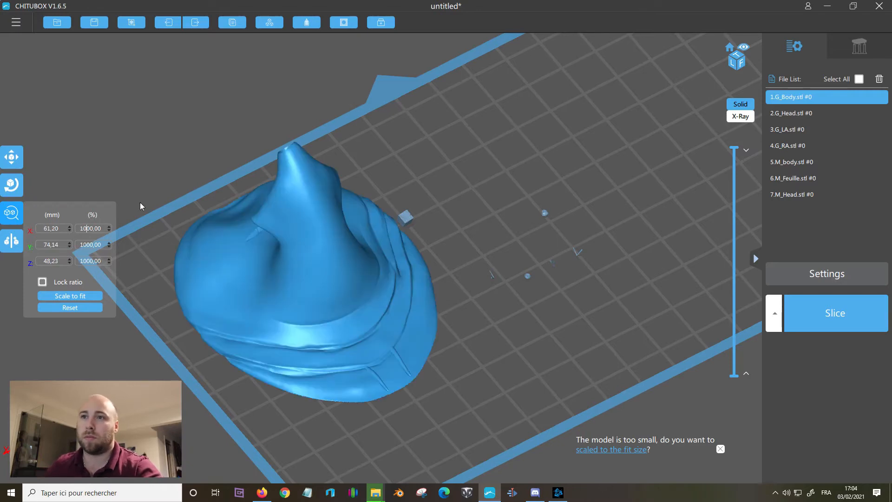
# Scale the M_Head block uniformly to 1000%.
pyautogui.click(406, 217)
pyautogui.click(97, 244)
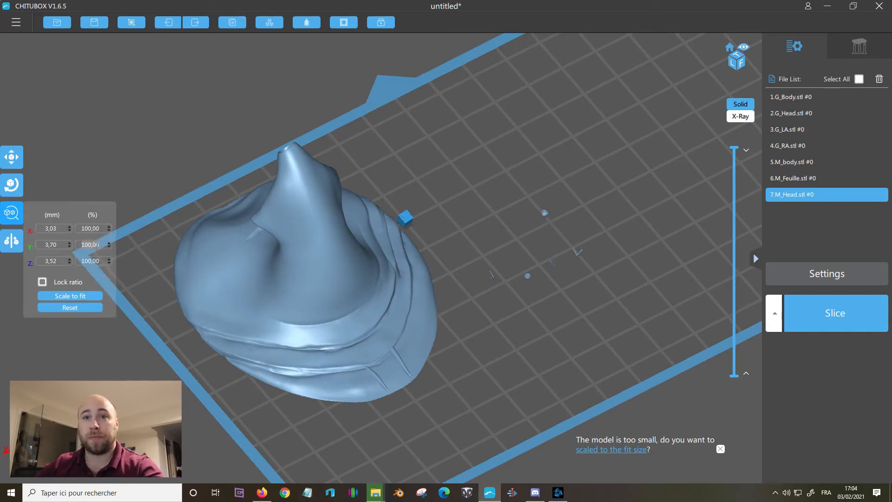
pyautogui.write('0')
pyautogui.press('Return')
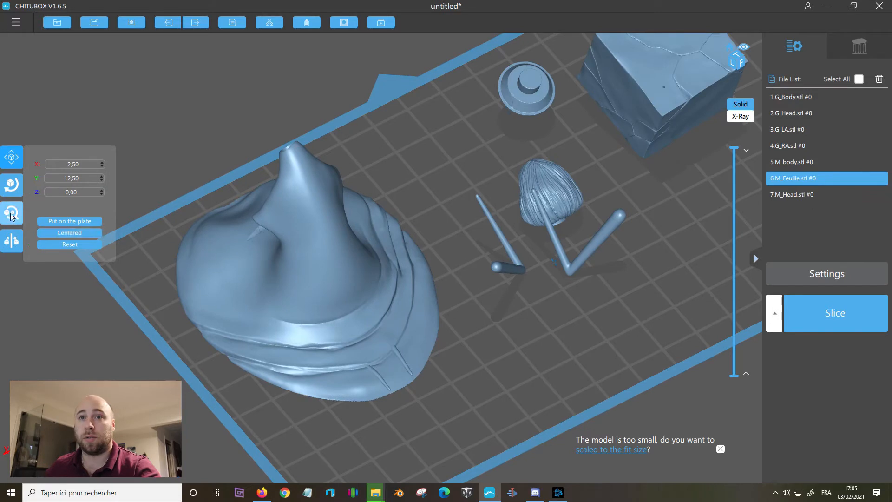
# Scale the M_Feuille leaf part uniformly to 1000%.
pyautogui.click(12, 213)
pyautogui.doubleClick(90, 229)
pyautogui.write('0')
pyautogui.press('Return')
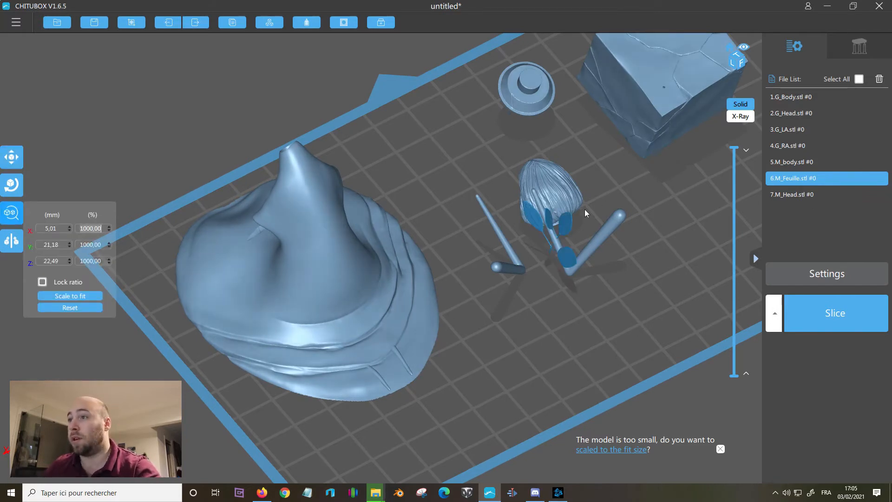
# Move the M_Feuille leaf clear of G_Head, closer to G_Body on the plate.
pyautogui.moveTo(510, 184); pyautogui.dragTo(441, 141)
pyautogui.scroll(-3, 539, 352)
pyautogui.moveTo(539, 353); pyautogui.dragTo(511, 221)
# Try rotating the G_Head part freely, tilting it back so that its face points upward.
pyautogui.click(508, 212)
pyautogui.click(14, 181)
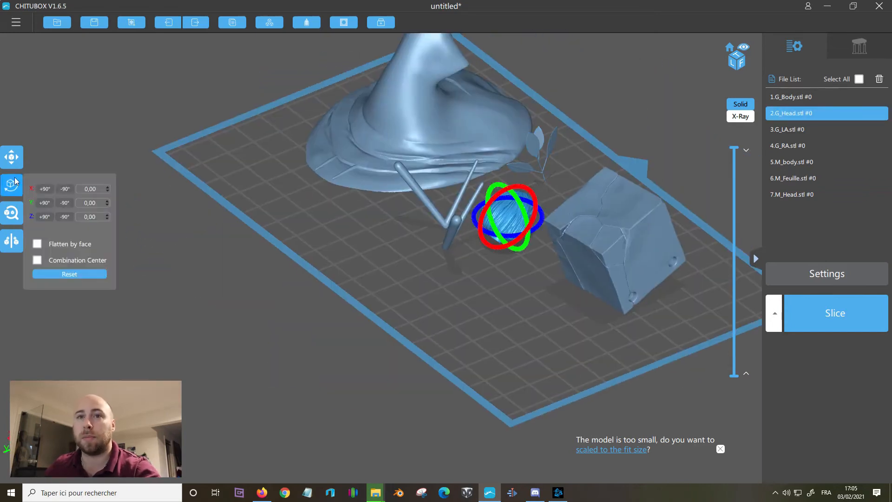
pyautogui.moveTo(503, 192); pyautogui.dragTo(546, 192)
pyautogui.moveTo(512, 220)
pyautogui.mouseDown()
pyautogui.moveTo(502, 259)
pyautogui.moveTo(591, 195)
pyautogui.moveTo(514, 261)
pyautogui.moveTo(526, 229)
pyautogui.mouseUp()
pyautogui.scroll(5, 525, 230)
pyautogui.scroll(-5, 525, 230)
pyautogui.scroll(5, 526, 230)
pyautogui.moveTo(599, 205); pyautogui.dragTo(546, 240, button='right')
pyautogui.click(544, 238)
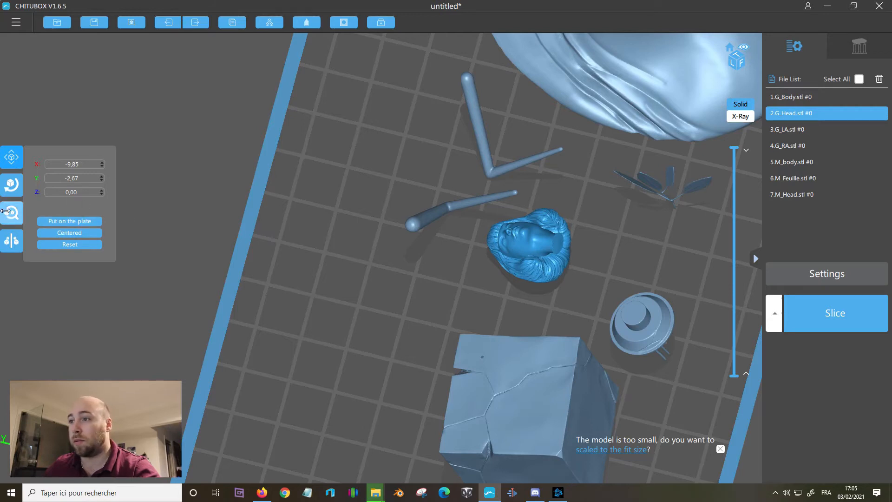
pyautogui.click(12, 184)
pyautogui.moveTo(561, 244); pyautogui.dragTo(581, 250)
pyautogui.click(580, 250)
# Rotate the G_Body part 55° about the X axis so that its base lifts off the plate.
pyautogui.scroll(-4, 520, 122)
pyautogui.click(522, 114)
pyautogui.moveTo(598, 170); pyautogui.dragTo(476, 114, button='right')
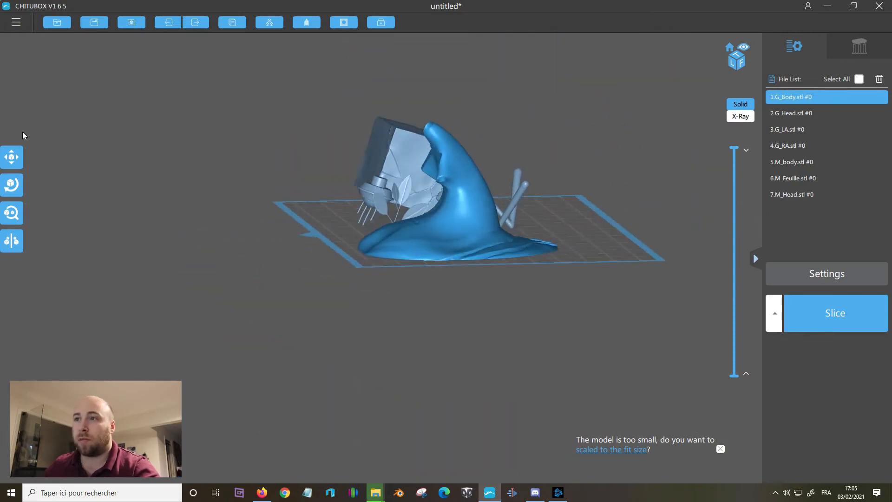
pyautogui.click(12, 185)
pyautogui.click(478, 154)
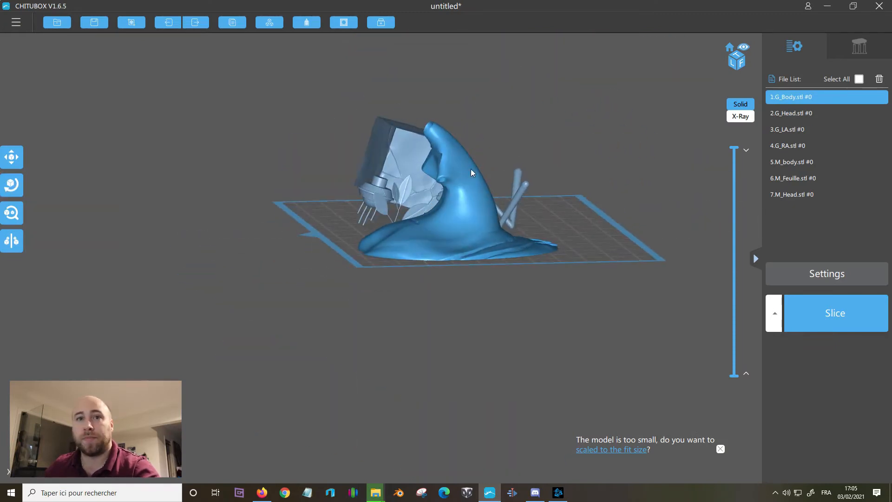
pyautogui.click(12, 184)
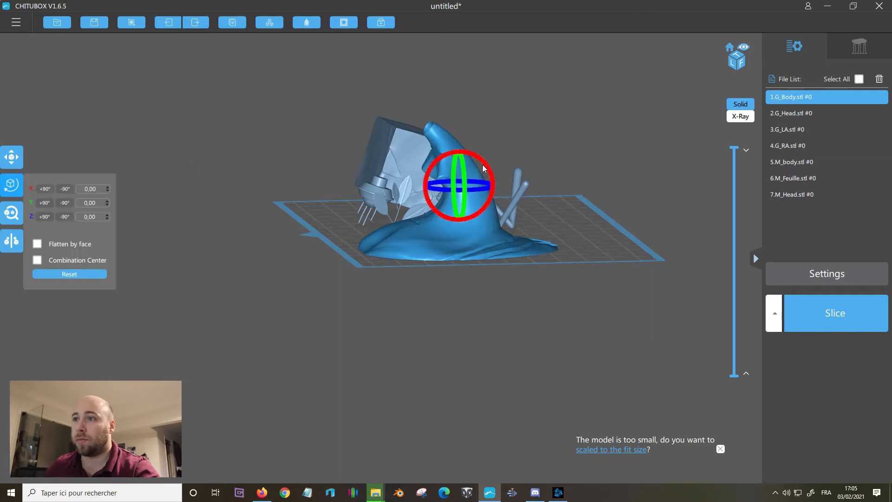
pyautogui.moveTo(486, 166); pyautogui.dragTo(497, 175)
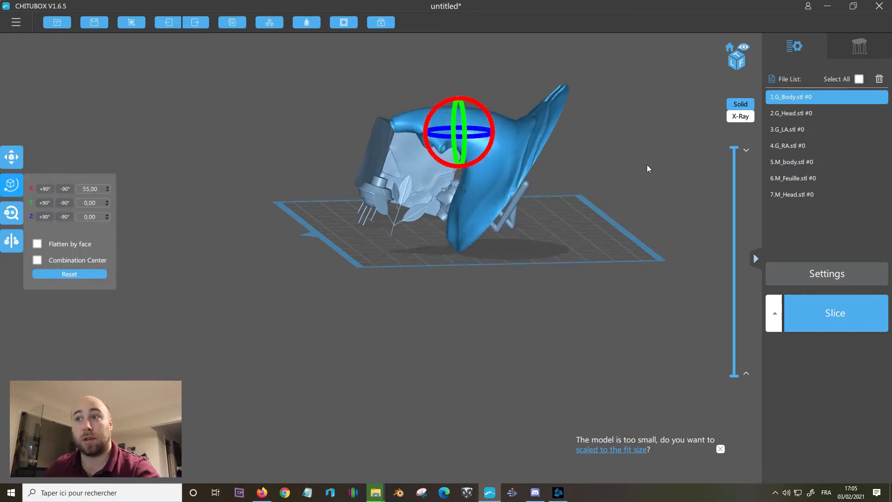
# Lay G_Body back on its flat underside using Flatten by face.
pyautogui.moveTo(659, 166); pyautogui.dragTo(626, 163)
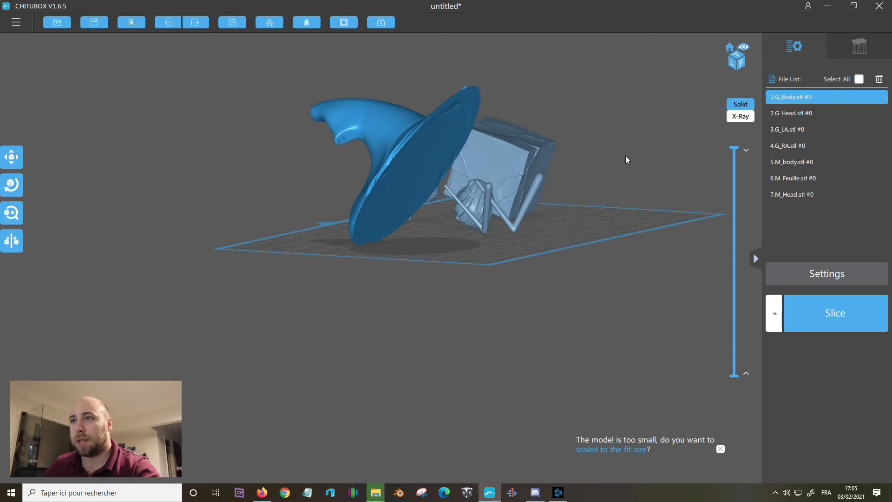
pyautogui.moveTo(267, 177); pyautogui.dragTo(344, 178)
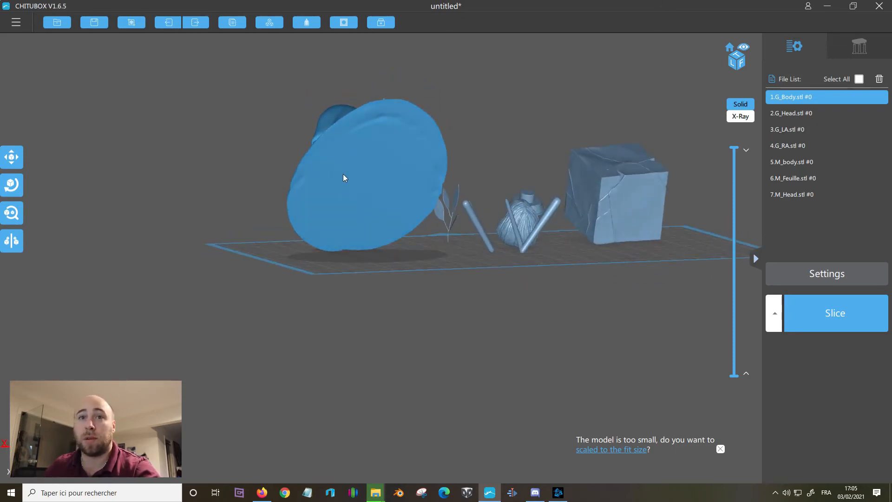
pyautogui.click(10, 186)
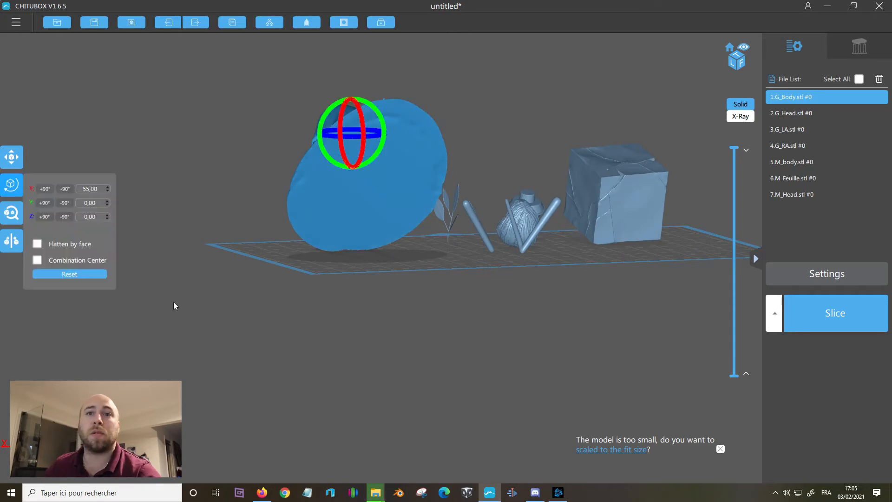
pyautogui.click(37, 244)
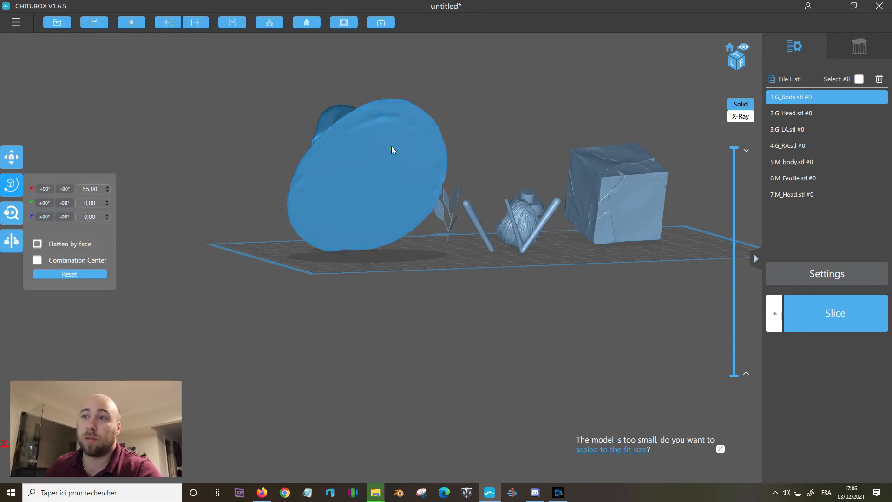
pyautogui.click(374, 186)
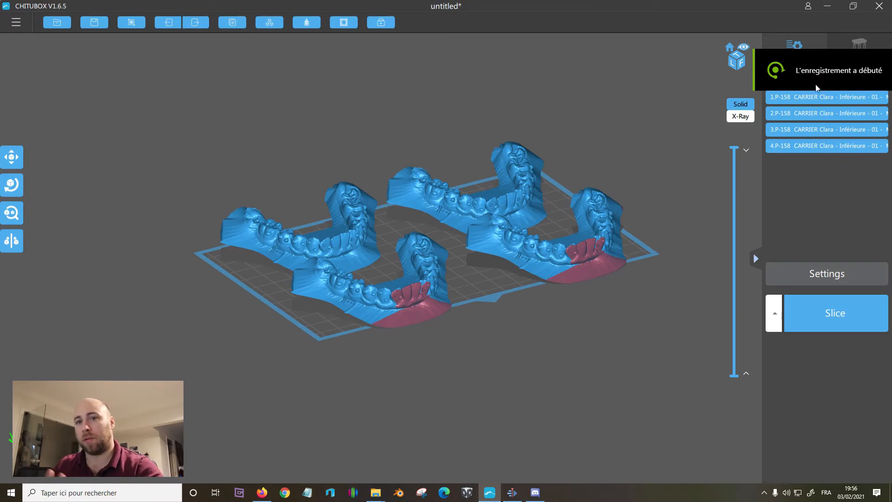
# Select all four dental arch models and apply Flatten by face to their flat undersides.
pyautogui.click(825, 145)
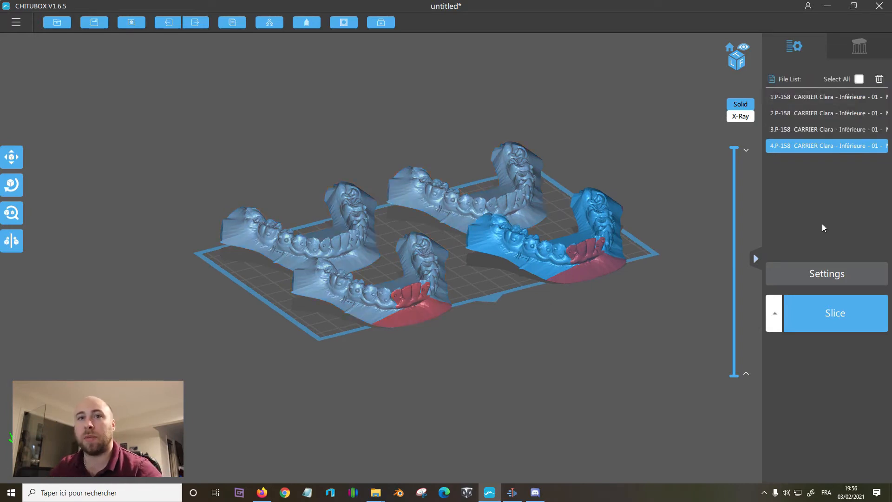
pyautogui.click(856, 82)
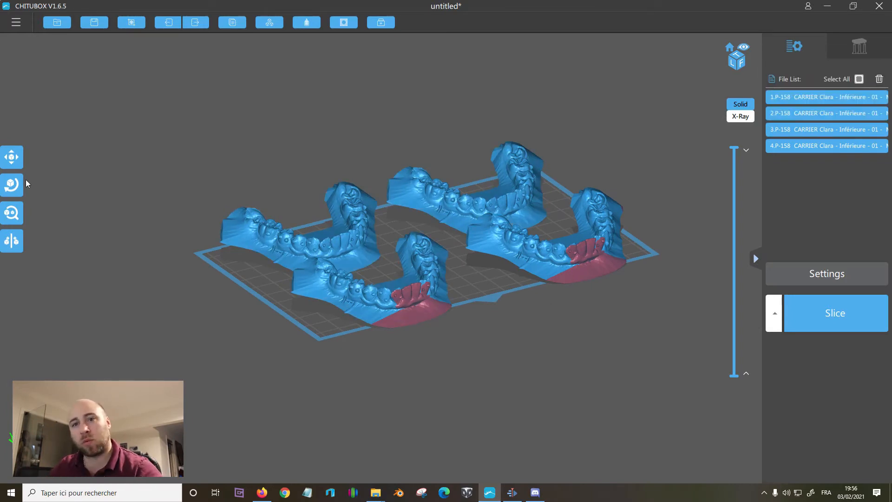
pyautogui.click(12, 186)
pyautogui.click(37, 244)
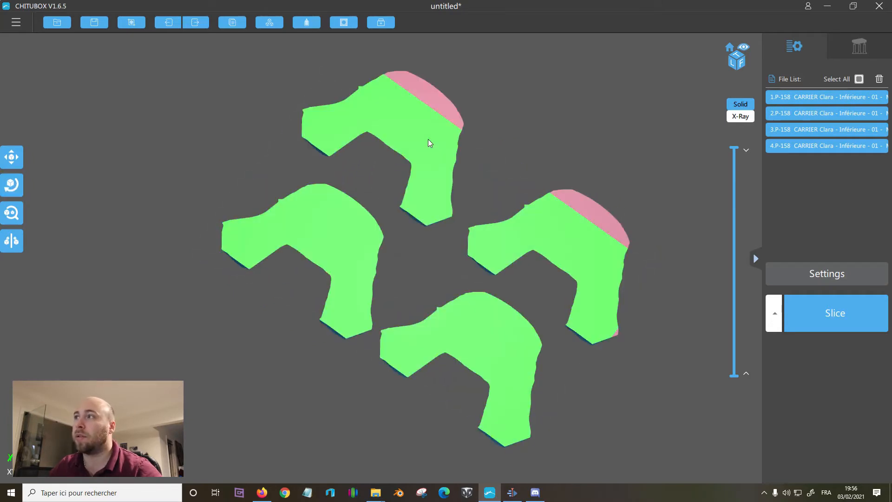
pyautogui.moveTo(552, 122); pyautogui.dragTo(547, 234, button='right')
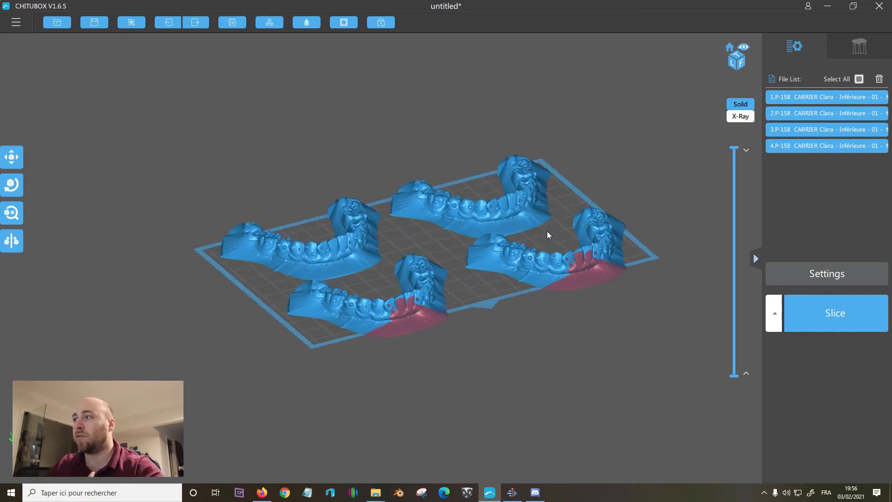
pyautogui.click(857, 80)
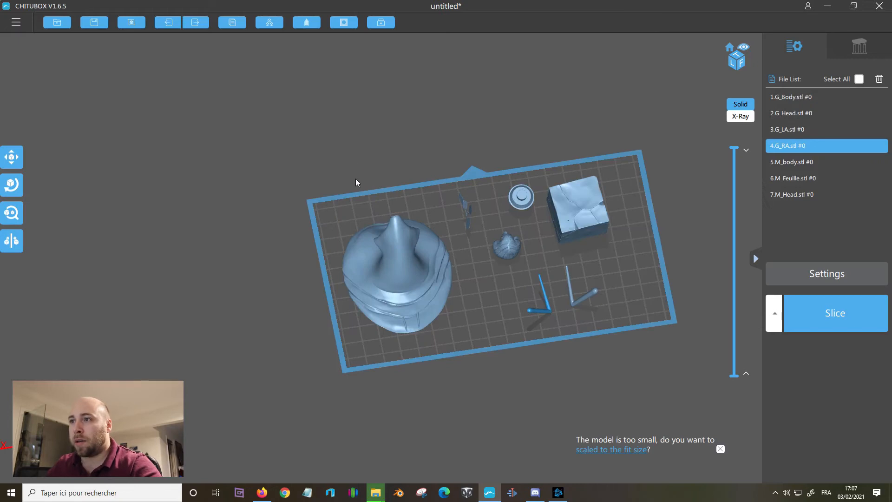
# Move M_body slightly on the plate and tilt it about 24° around the Y axis.
pyautogui.moveTo(356, 183); pyautogui.dragTo(473, 174, button='right')
pyautogui.moveTo(513, 191); pyautogui.dragTo(500, 199)
pyautogui.click(8, 193)
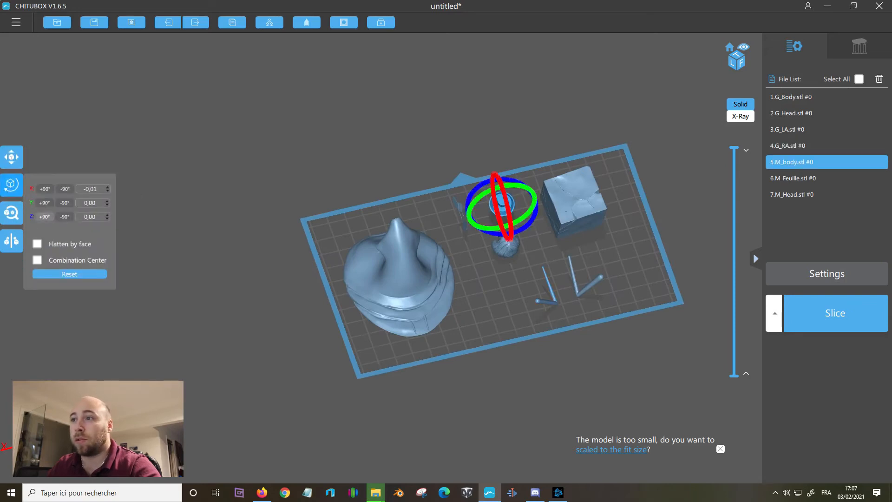
pyautogui.moveTo(530, 221); pyautogui.dragTo(571, 179)
pyautogui.moveTo(496, 198); pyautogui.dragTo(523, 187)
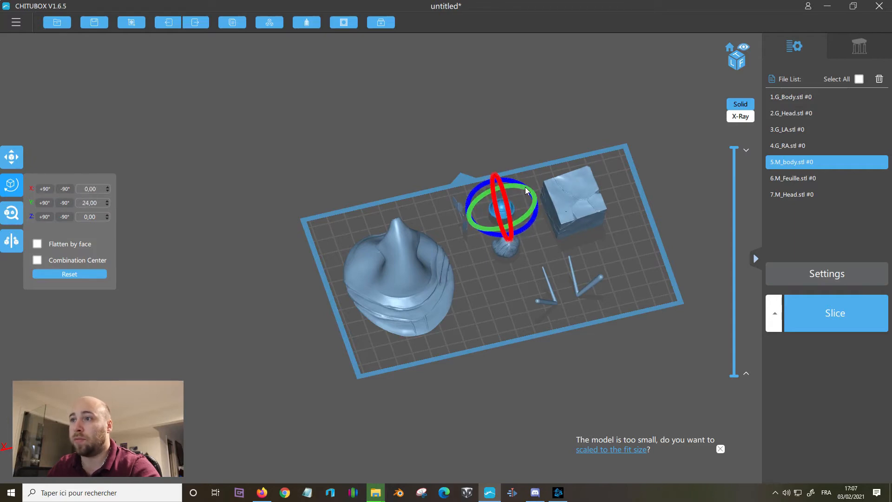
# Set M_body on the end face of its round peg using Flatten by face.
pyautogui.moveTo(377, 172); pyautogui.dragTo(464, 246)
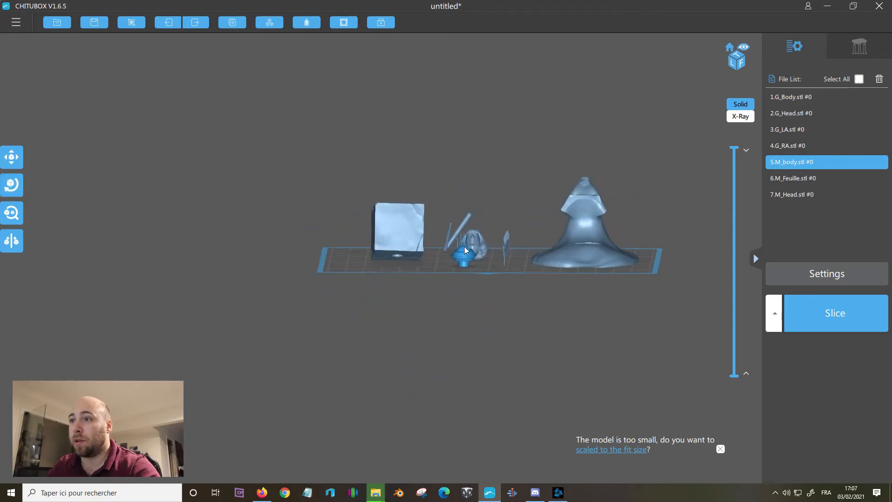
pyautogui.scroll(3, 464, 251)
pyautogui.scroll(2, 565, 293)
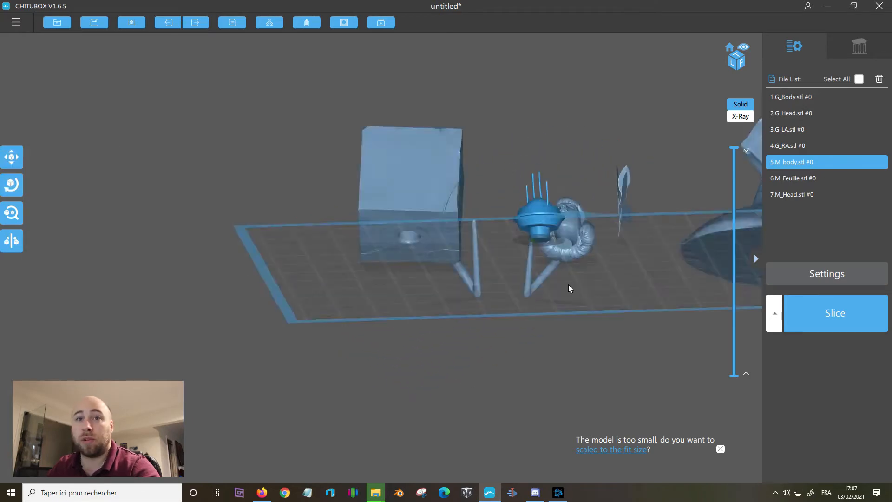
pyautogui.moveTo(568, 284); pyautogui.dragTo(570, 249)
pyautogui.click(11, 185)
pyautogui.click(60, 243)
pyautogui.click(537, 180)
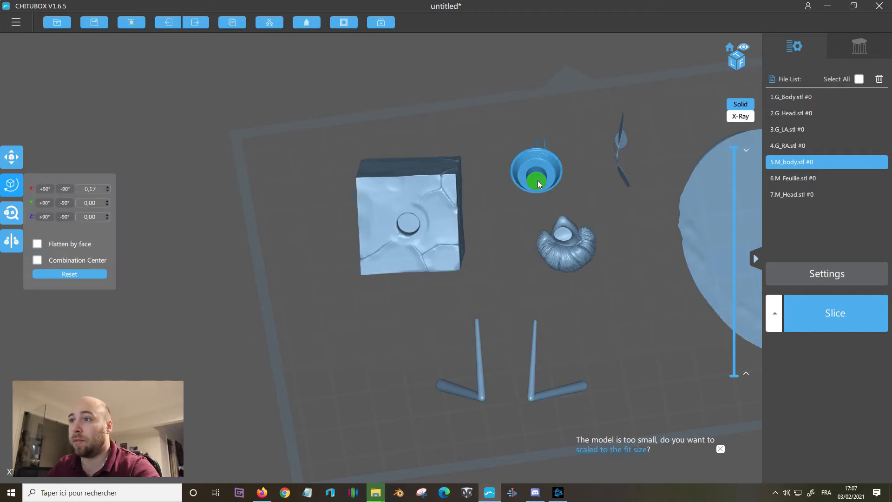
# Select G_Head and set it on the flat end of its neck using Flatten by face.
pyautogui.click(481, 116)
pyautogui.moveTo(481, 116); pyautogui.dragTo(571, 219)
pyautogui.click(573, 255)
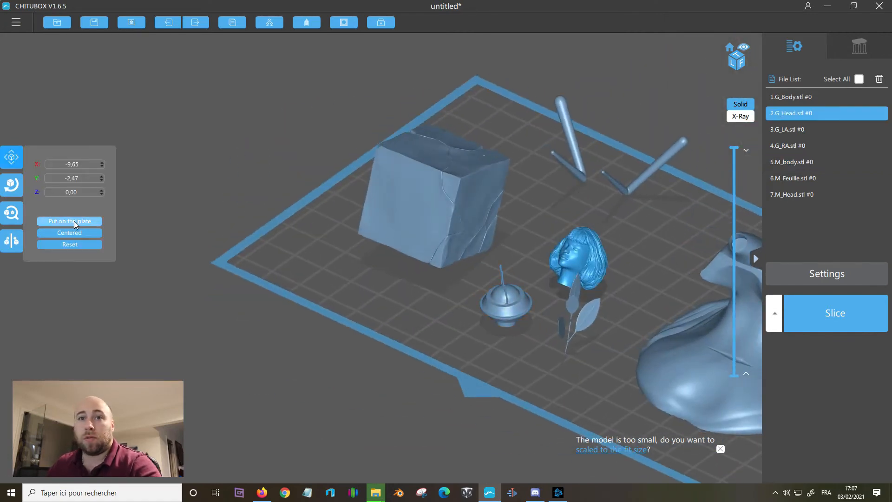
pyautogui.click(11, 185)
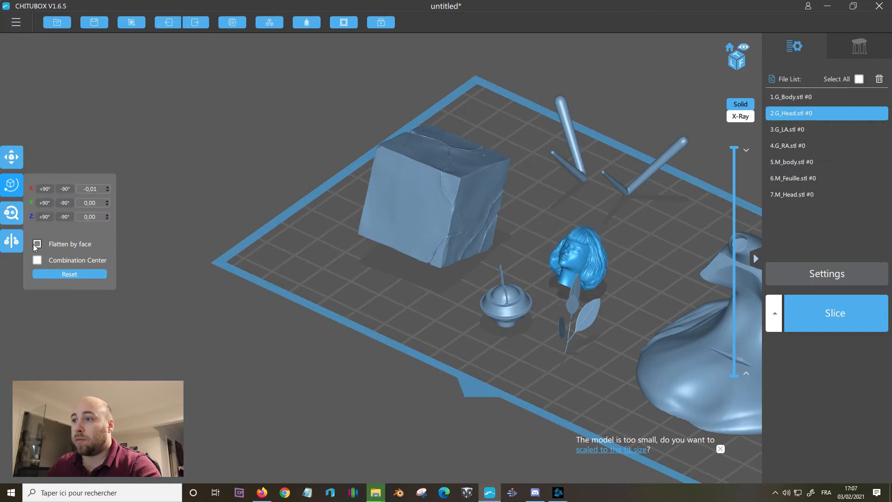
pyautogui.moveTo(519, 247); pyautogui.dragTo(543, 156)
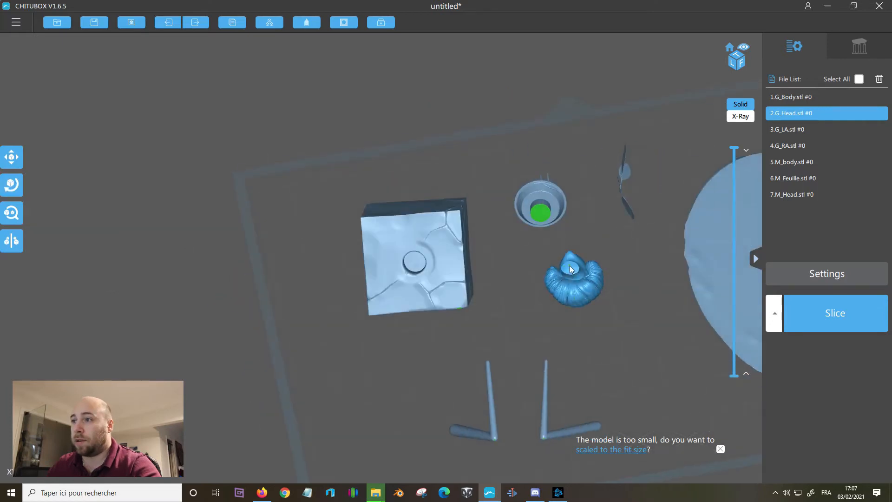
pyautogui.moveTo(597, 230); pyautogui.dragTo(615, 184)
# Rotate the cube-shaped M_Head model about 37° around the Z axis.
pyautogui.click(561, 172)
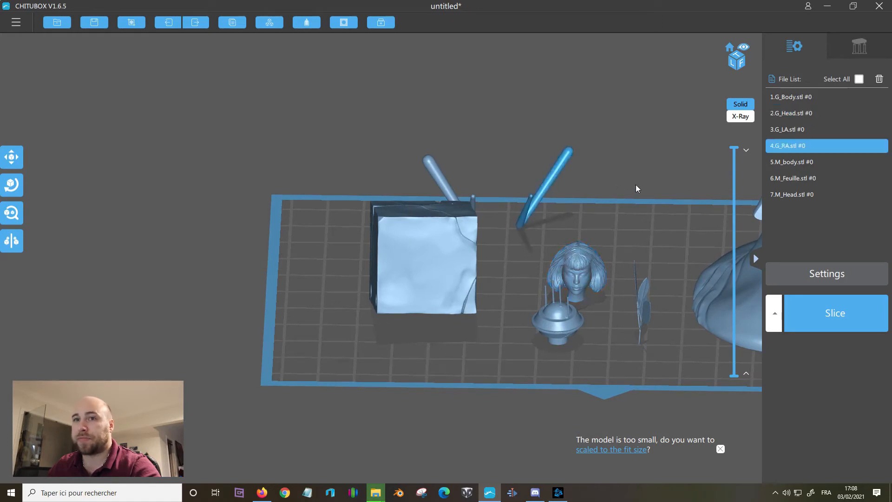
pyautogui.moveTo(483, 117); pyautogui.dragTo(464, 143)
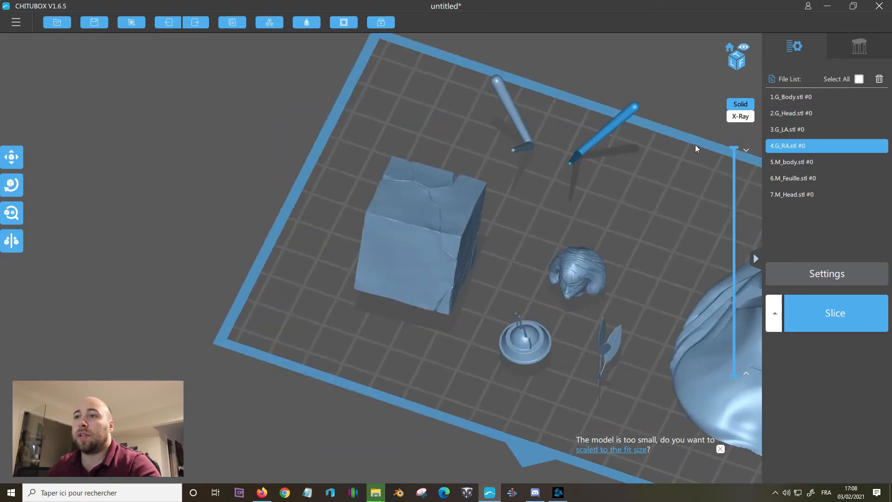
pyautogui.click(413, 206)
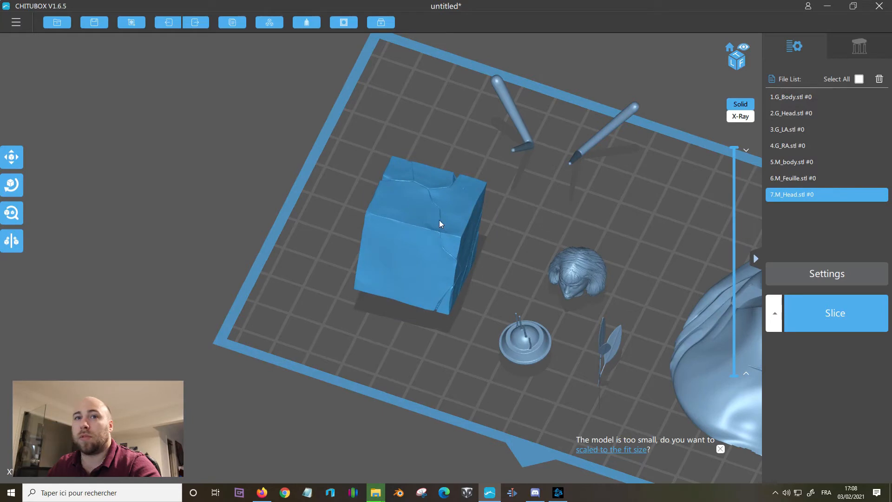
pyautogui.click(11, 185)
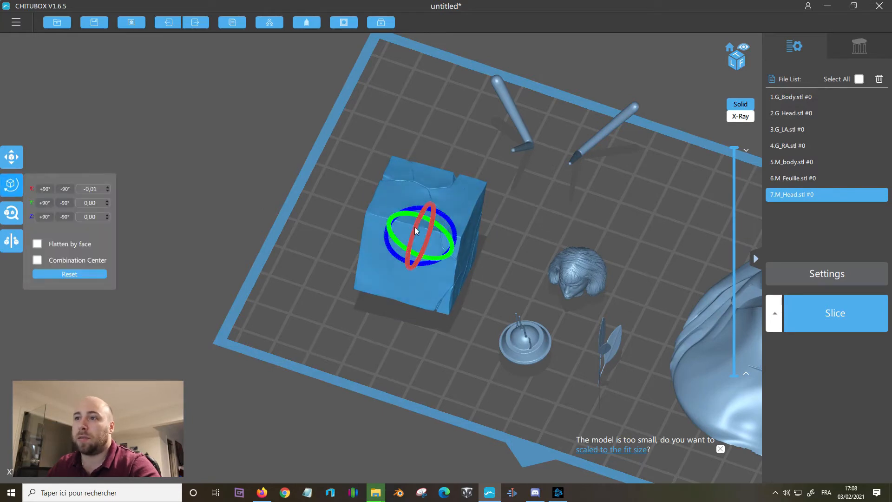
pyautogui.moveTo(417, 230); pyautogui.dragTo(457, 232)
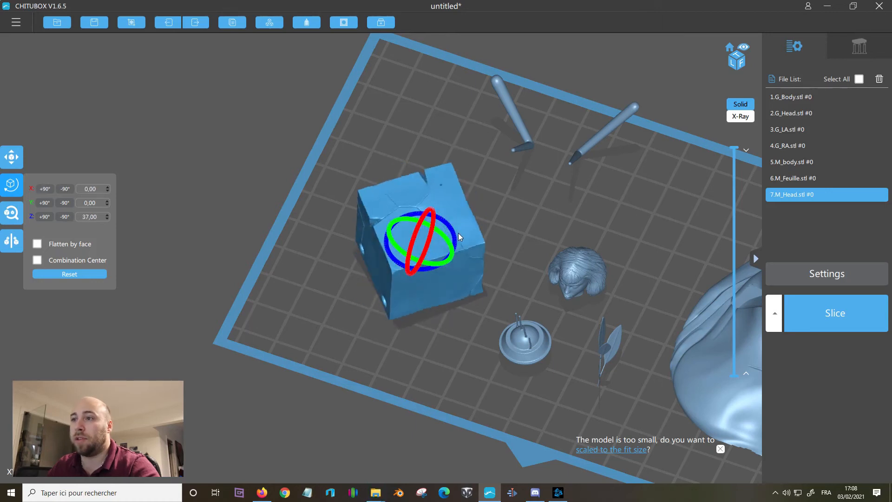
# Move M_Head on the plate to about X -52, Y -13.
pyautogui.moveTo(324, 292); pyautogui.dragTo(505, 272)
pyautogui.moveTo(648, 110); pyautogui.dragTo(425, 106)
pyautogui.click(441, 194)
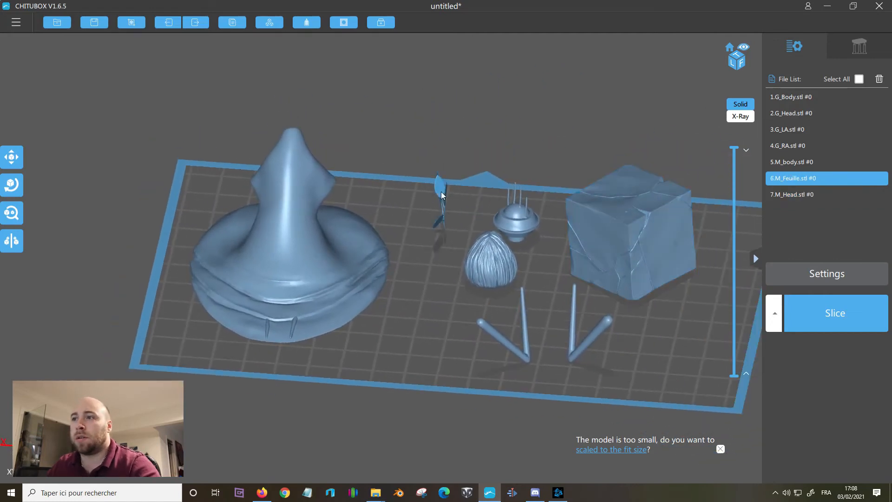
pyautogui.moveTo(571, 200); pyautogui.dragTo(399, 195)
pyautogui.click(345, 247)
pyautogui.moveTo(346, 244); pyautogui.dragTo(344, 244)
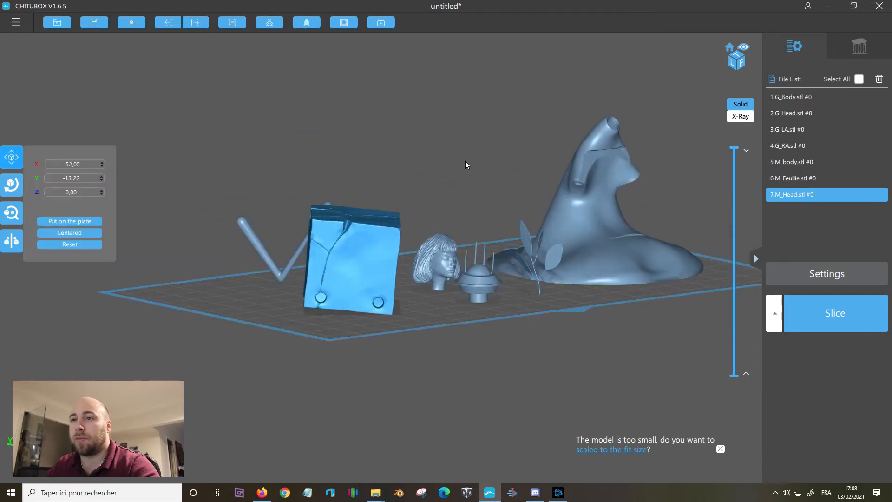
pyautogui.click(435, 153)
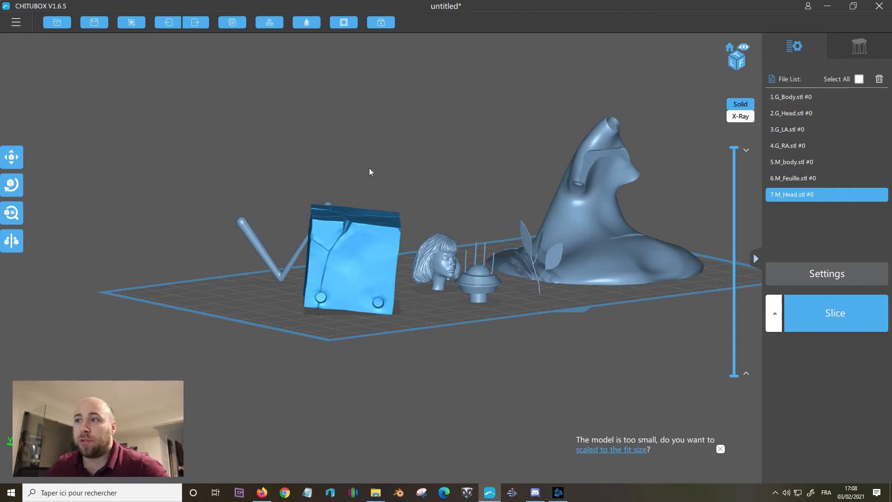
# Shift G_Body on the plate to about X 54, Y 2.
pyautogui.moveTo(448, 147); pyautogui.dragTo(471, 108, button='right')
pyautogui.moveTo(472, 109); pyautogui.dragTo(472, 176)
pyautogui.moveTo(537, 275); pyautogui.dragTo(526, 228)
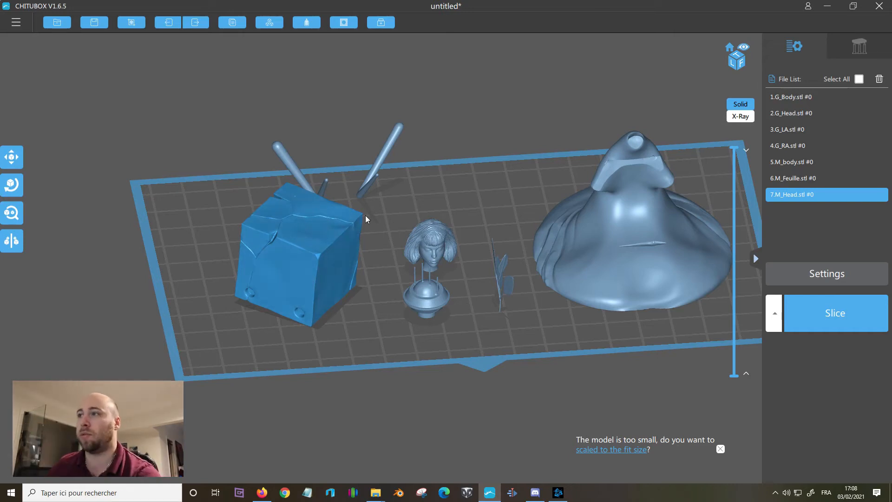
pyautogui.click(637, 199)
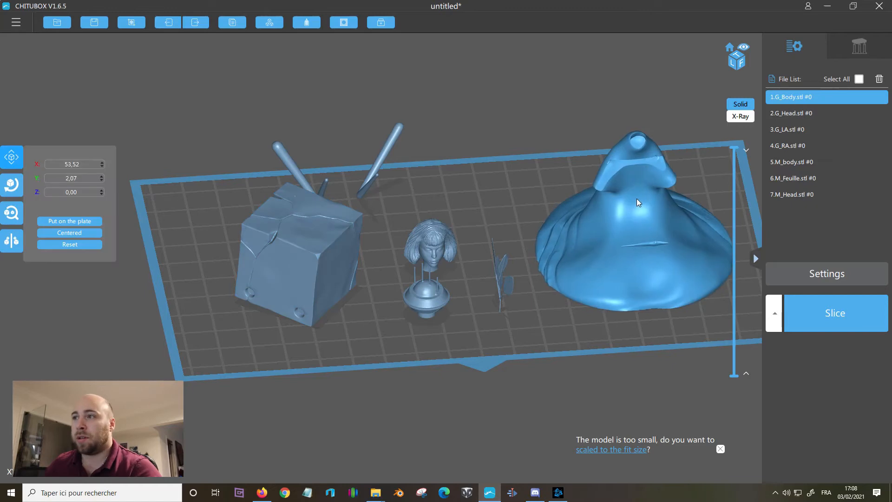
pyautogui.moveTo(632, 203); pyautogui.dragTo(636, 204)
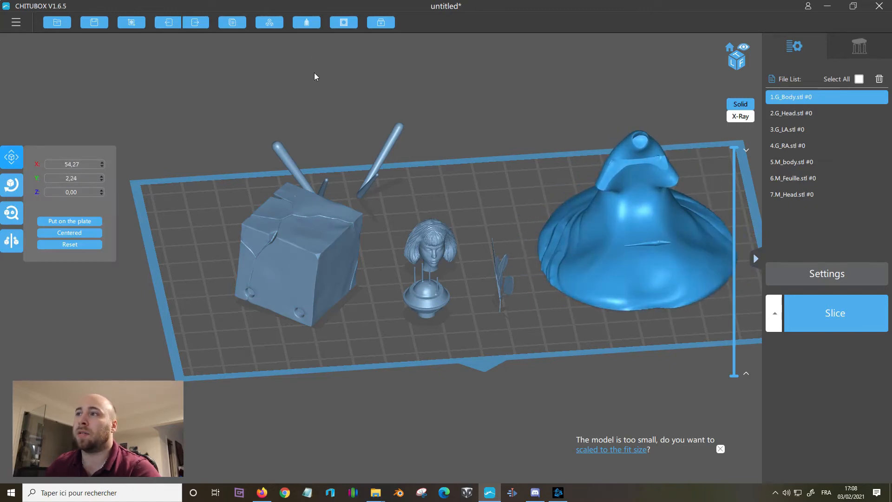
# Rotate G_Body about -26° around the Z axis.
pyautogui.moveTo(578, 175); pyautogui.dragTo(425, 171)
pyautogui.click(302, 183)
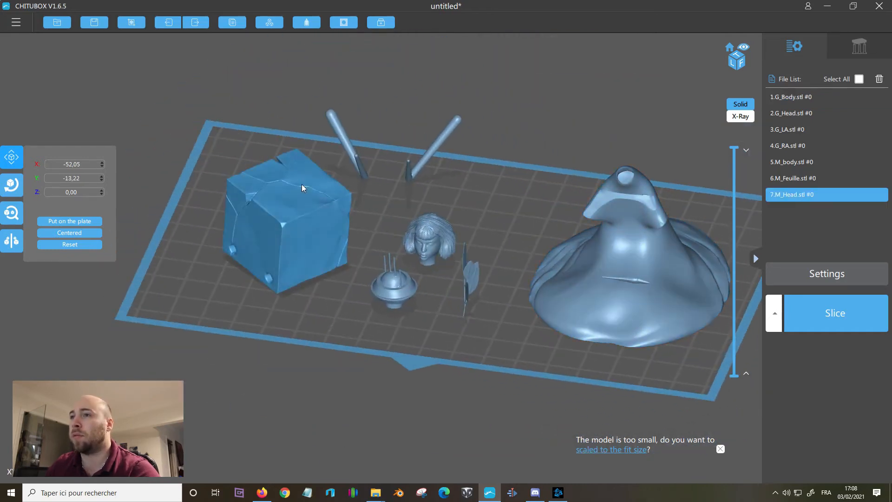
pyautogui.moveTo(549, 134); pyautogui.dragTo(499, 159)
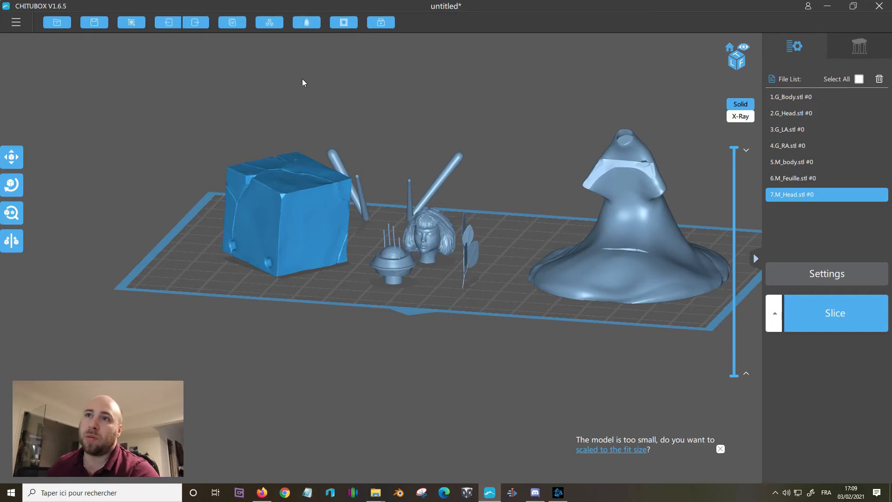
pyautogui.moveTo(632, 172); pyautogui.dragTo(654, 174)
pyautogui.moveTo(655, 174)
pyautogui.mouseDown(button='right')
pyautogui.moveTo(631, 172)
pyautogui.moveTo(644, 172)
pyautogui.mouseUp(button='right')
pyautogui.moveTo(643, 175)
pyautogui.mouseDown()
pyautogui.moveTo(660, 171)
pyautogui.moveTo(641, 177)
pyautogui.mouseUp()
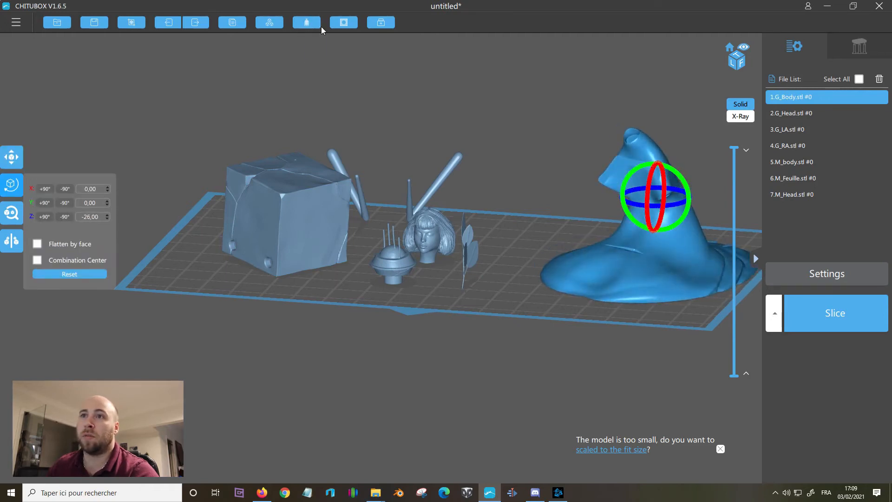
# Hollow G_Body with an inner wall thickness of 2 mm and 0% precision.
pyautogui.click(305, 24)
pyautogui.click(351, 97)
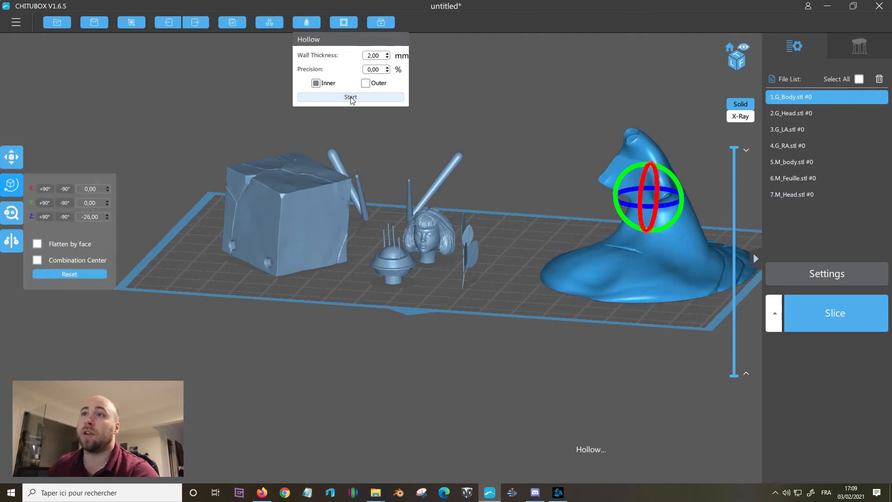
# Step down through the layers from the top nearly to the plate to examine G_Body's hollowed interior.
pyautogui.moveTo(734, 147); pyautogui.dragTo(734, 223)
pyautogui.press('Down')
pyautogui.press('Down')
pyautogui.press('Down')
pyautogui.press('Down')
pyautogui.press('Down')
pyautogui.press('Down')
pyautogui.press('Down')
pyautogui.press('Down')
pyautogui.press('Down')
pyautogui.press('Down')
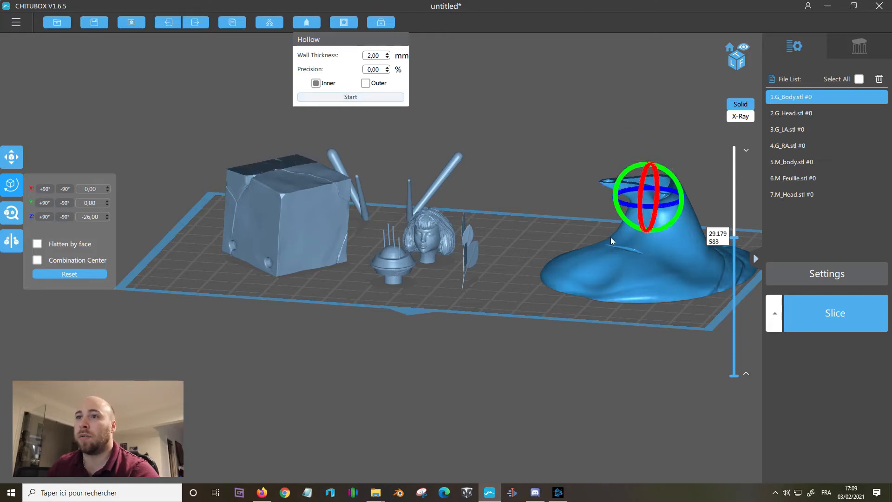
pyautogui.press('Down')
pyautogui.press('Down')
pyautogui.press('Down')
pyautogui.press('Down')
pyautogui.press('Down')
pyautogui.press('Down')
pyautogui.press('Down')
pyautogui.press('Down')
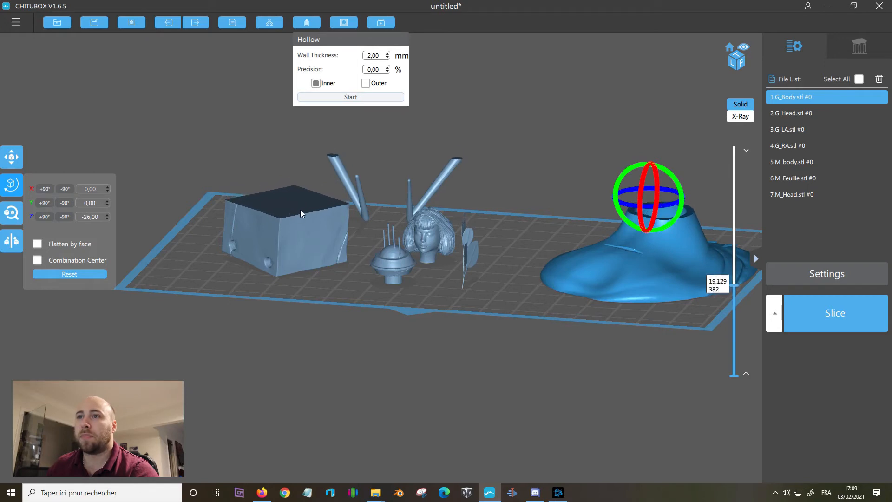
pyautogui.press('Down')
pyautogui.press('Down')
pyautogui.press('Down')
pyautogui.press('Down')
pyautogui.press('Down')
pyautogui.press('Down')
pyautogui.press('Down')
pyautogui.press('Down')
pyautogui.press('Down')
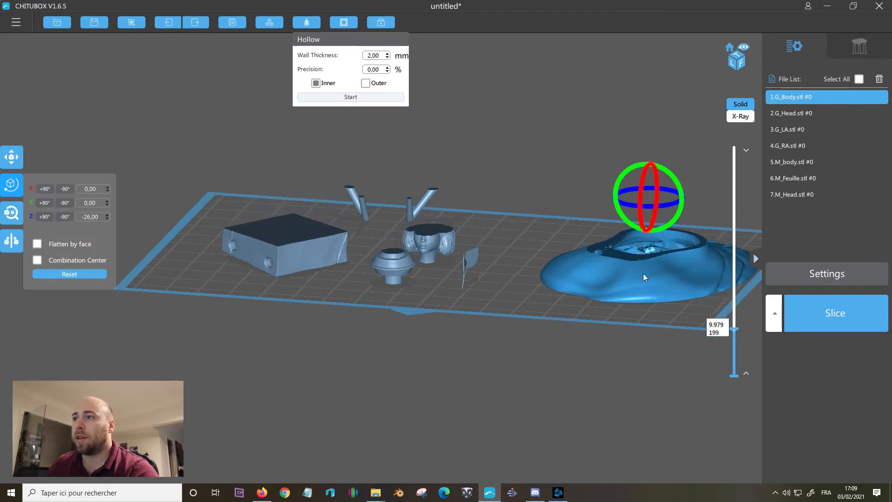
pyautogui.press('Down')
pyautogui.press('Down')
pyautogui.press('Down')
pyautogui.press('Down')
pyautogui.press('Down')
pyautogui.press('Down')
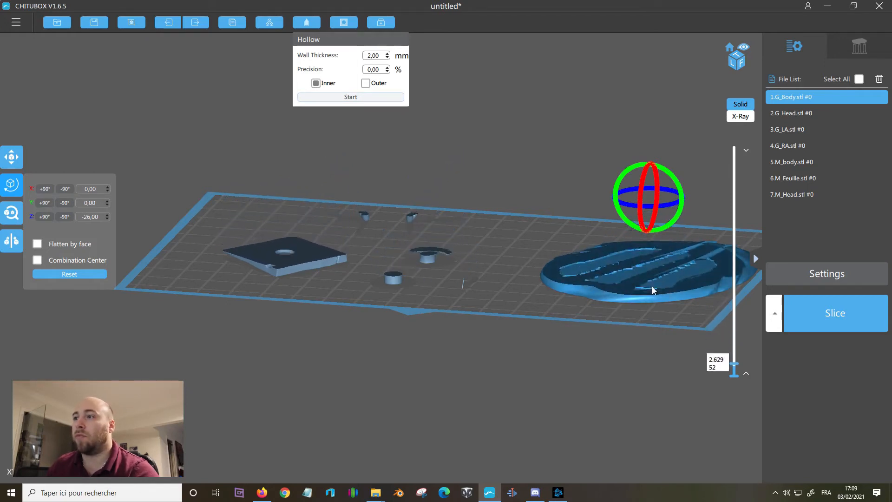
# Hollow the cube-shaped M_Head model with an inner wall thickness of 2 mm.
pyautogui.moveTo(571, 122); pyautogui.dragTo(284, 171)
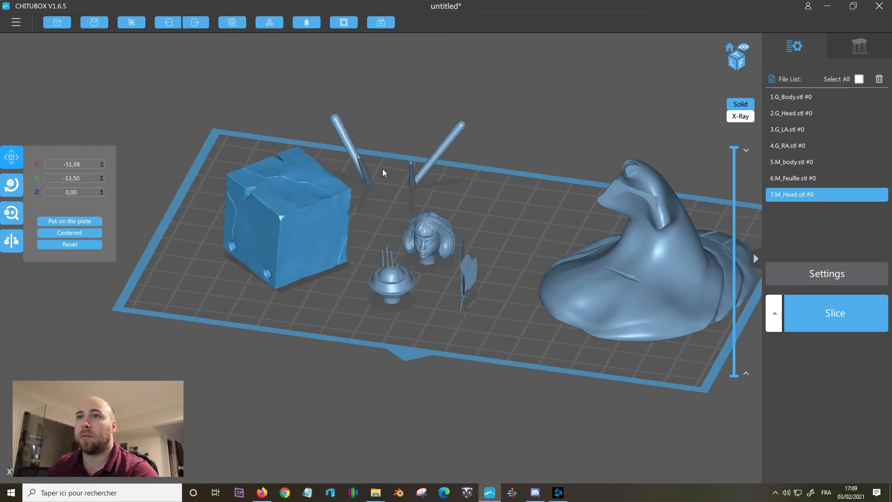
pyautogui.click(307, 23)
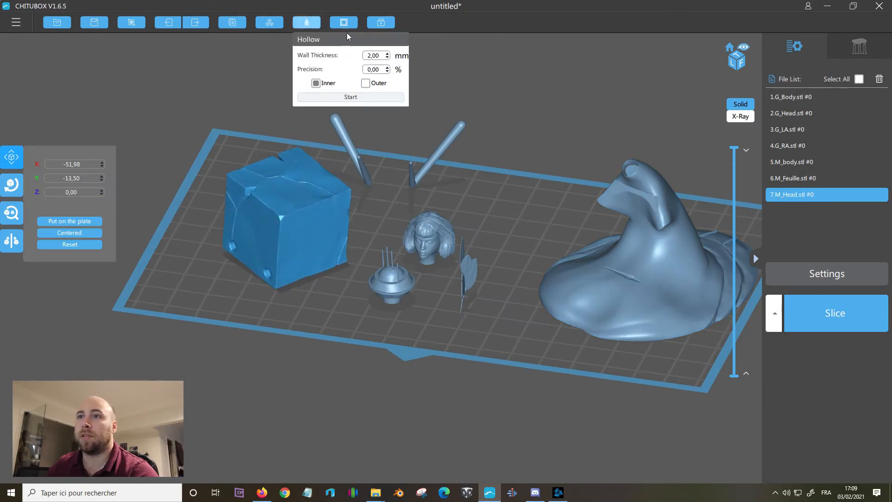
pyautogui.click(350, 96)
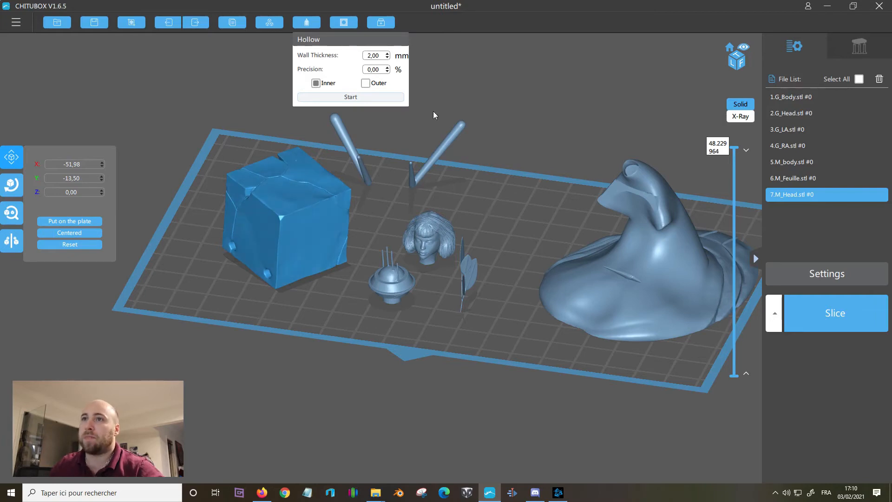
# Open the Dig Hole settings and choose Circle as the hole shape.
pyautogui.click(339, 24)
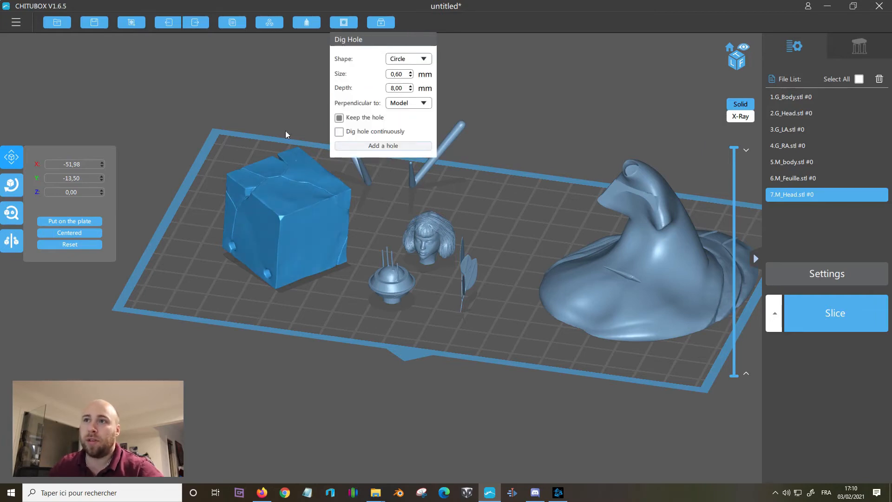
pyautogui.moveTo(582, 190)
pyautogui.mouseDown(button='right')
pyautogui.moveTo(578, 208)
pyautogui.moveTo(576, 180)
pyautogui.moveTo(591, 189)
pyautogui.mouseUp(button='right')
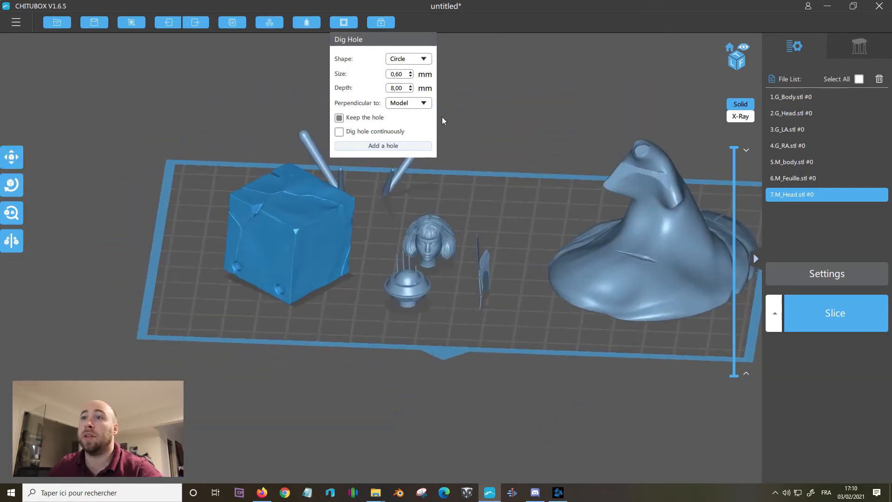
pyautogui.click(346, 24)
pyautogui.click(346, 23)
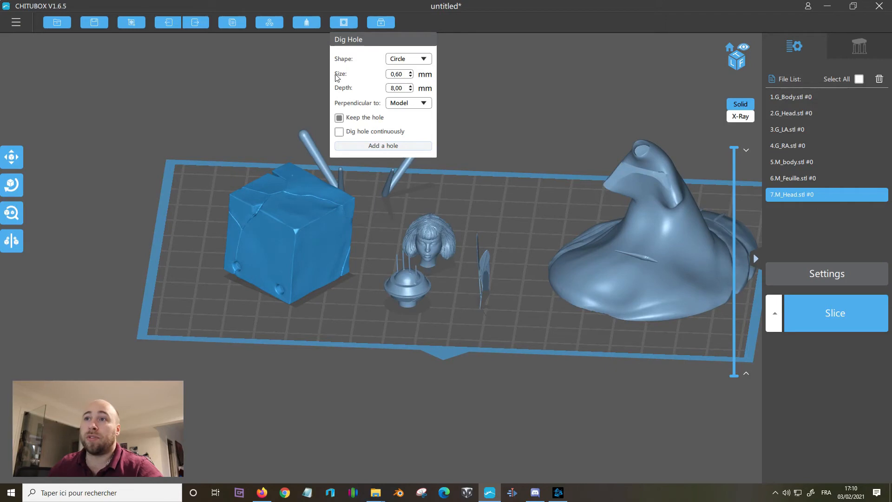
pyautogui.moveTo(398, 79); pyautogui.dragTo(404, 78)
pyautogui.click(406, 78)
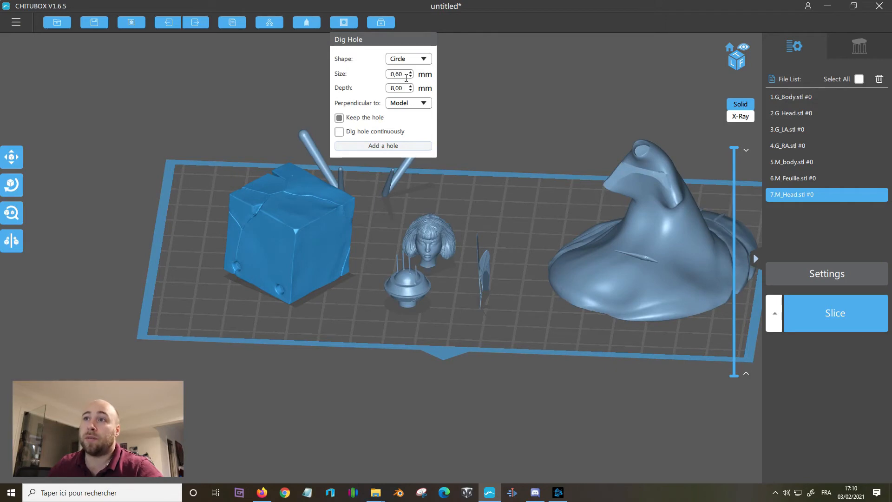
pyautogui.click(408, 60)
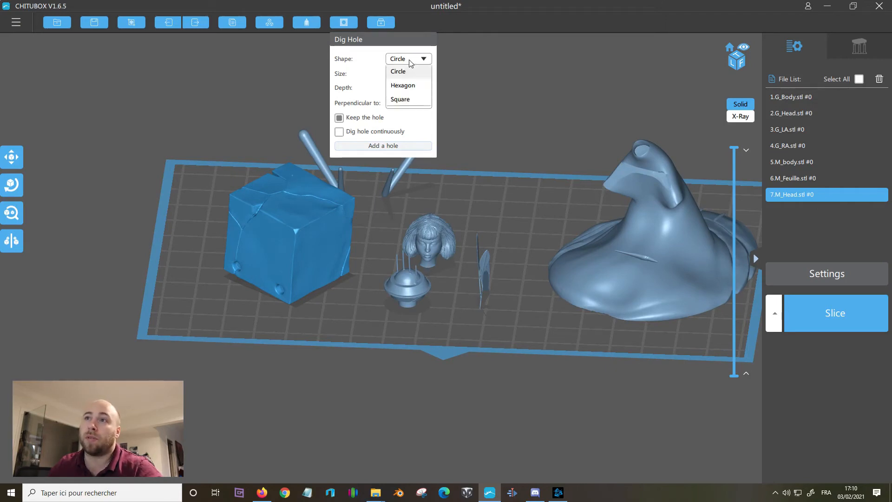
pyautogui.click(398, 71)
# Dig a circular hole 2 mm in size and 8 mm deep near the middle of G_Body's flat underside.
pyautogui.moveTo(550, 158); pyautogui.dragTo(593, 148, button='right')
pyautogui.moveTo(593, 148); pyautogui.dragTo(442, 205)
pyautogui.moveTo(443, 205); pyautogui.dragTo(475, 118, button='right')
pyautogui.click(381, 146)
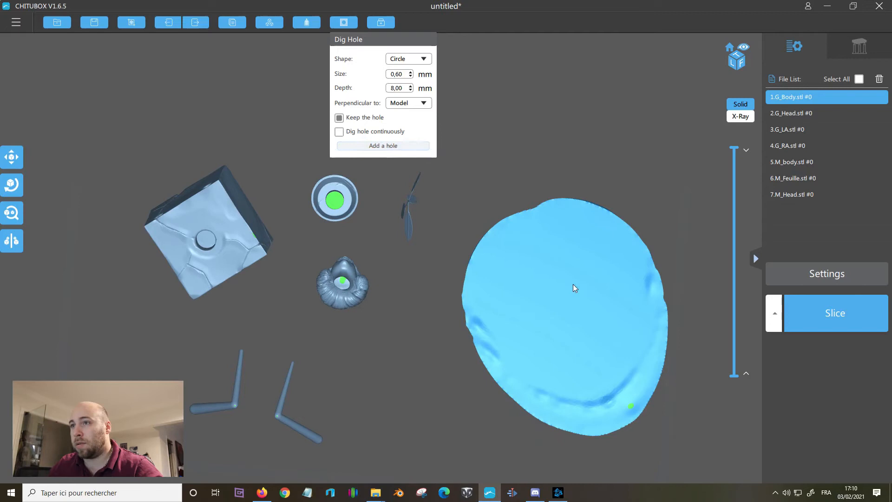
pyautogui.doubleClick(401, 74)
pyautogui.moveTo(403, 77); pyautogui.dragTo(374, 72)
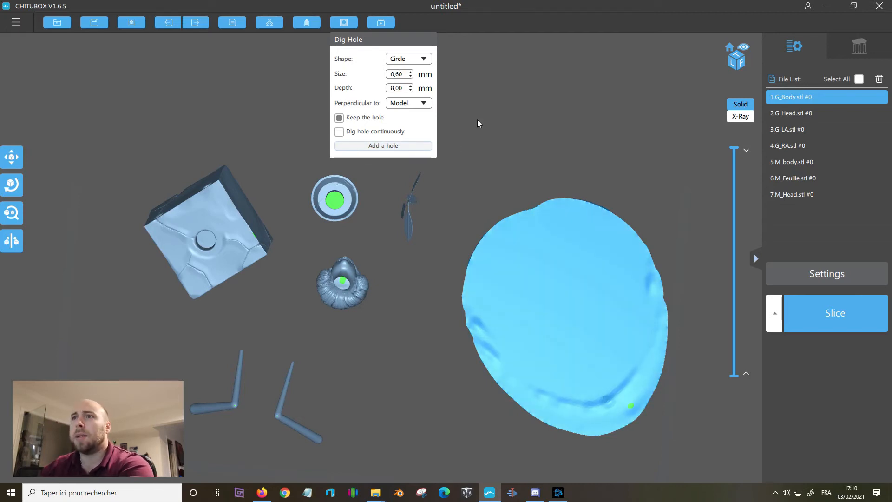
pyautogui.press('Delete')
pyautogui.press('Delete')
pyautogui.press('Delete')
pyautogui.write('2')
pyautogui.press('Return')
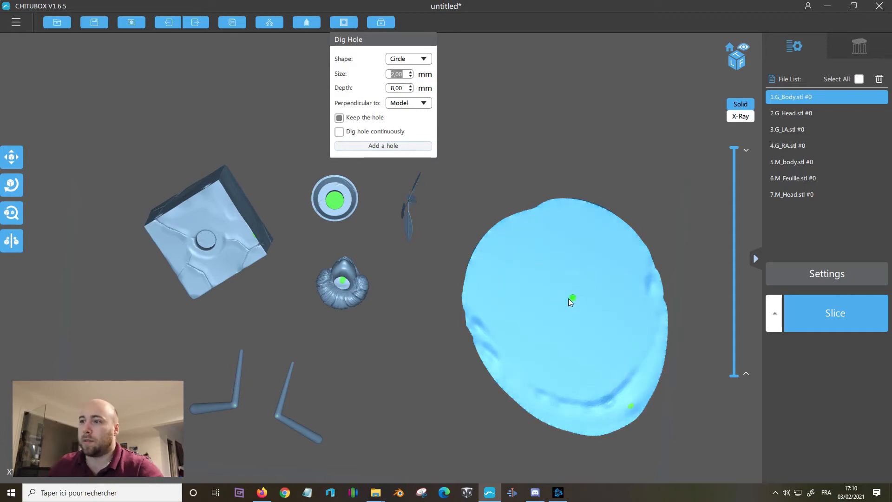
pyautogui.click(556, 302)
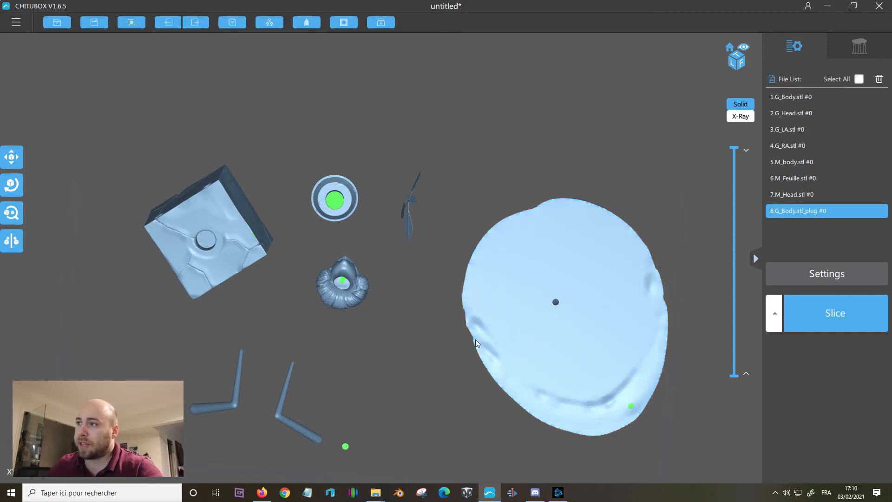
# Select G_Body and examine the new hole in its underside up close.
pyautogui.moveTo(380, 357); pyautogui.dragTo(361, 380, button='right')
pyautogui.scroll(5, 645, 234)
pyautogui.click(645, 231)
pyautogui.moveTo(645, 231)
pyautogui.mouseDown(button='right')
pyautogui.moveTo(656, 197)
pyautogui.moveTo(642, 226)
pyautogui.mouseUp(button='right')
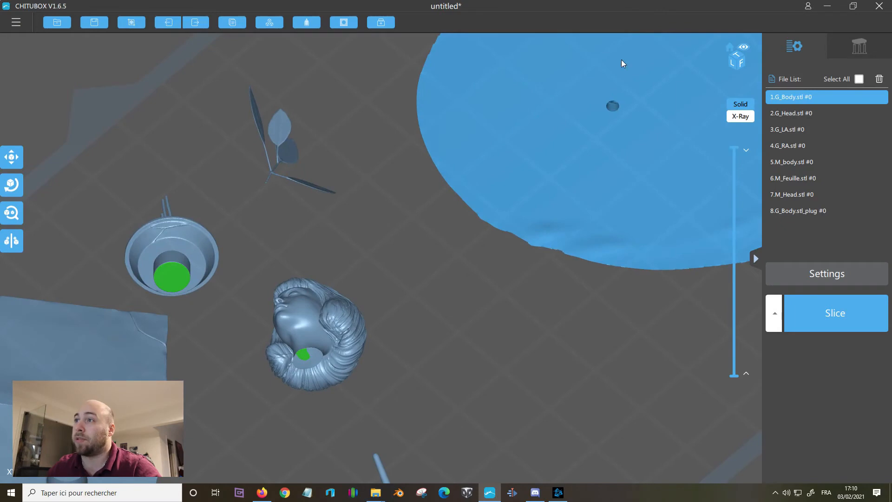
# Dig a circular hole 2 mm in size and 8 mm deep in G_Body's neck socket and delete its plug.
pyautogui.moveTo(444, 197); pyautogui.dragTo(593, 240, button='right')
pyautogui.moveTo(672, 246); pyautogui.dragTo(412, 328, button='right')
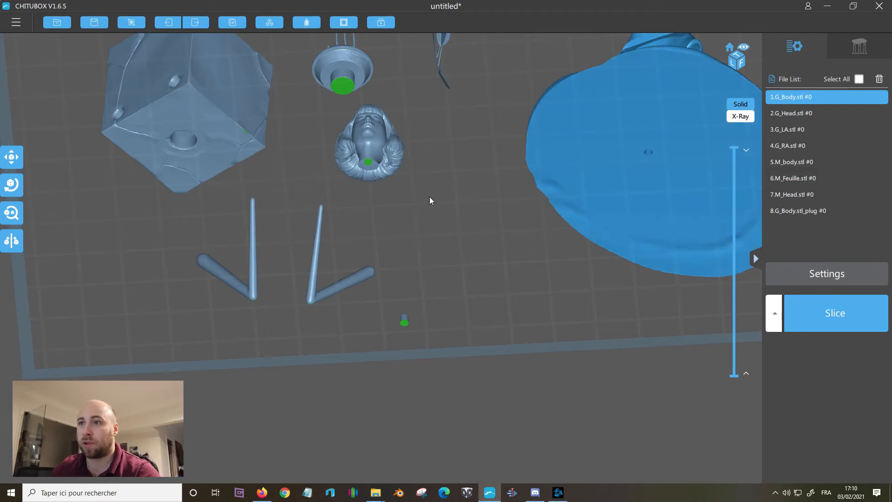
pyautogui.moveTo(462, 179); pyautogui.dragTo(538, 145, button='right')
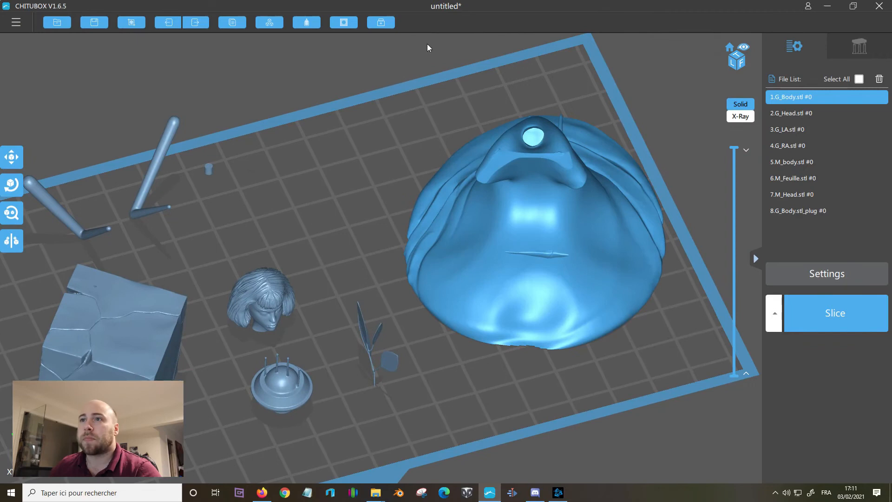
pyautogui.click(343, 23)
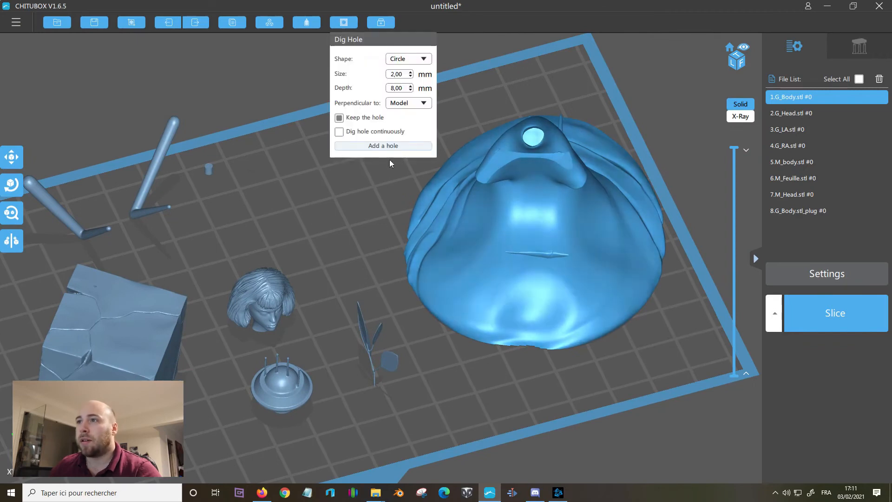
pyautogui.click(533, 140)
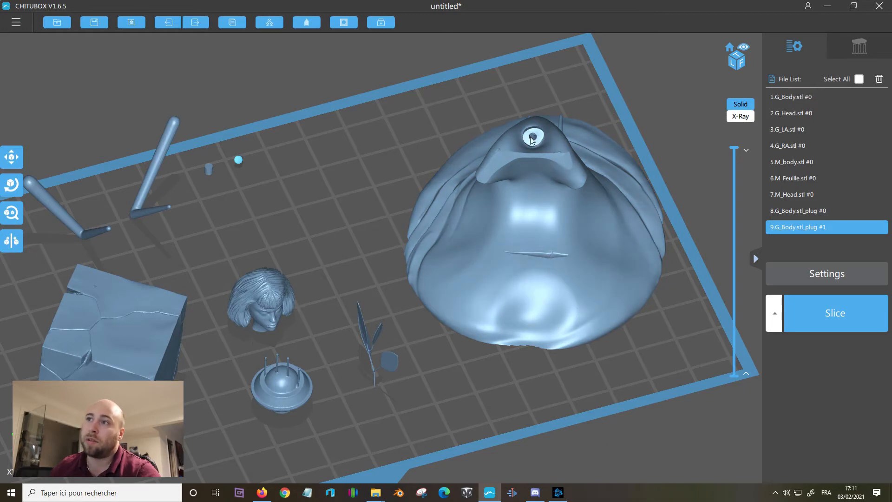
pyautogui.moveTo(395, 124); pyautogui.dragTo(370, 111, button='right')
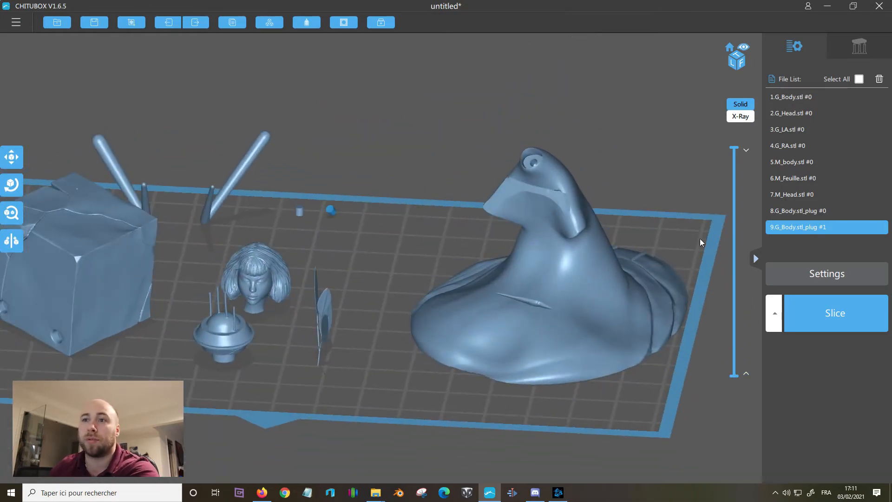
pyautogui.press('Delete')
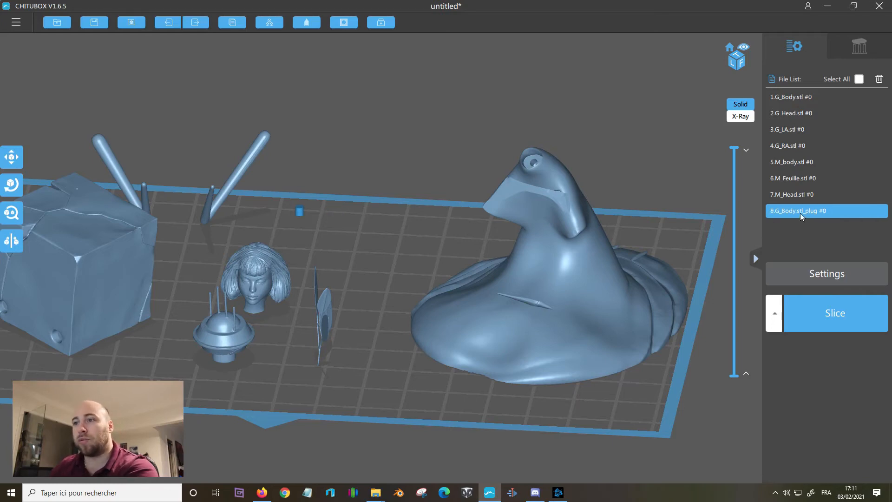
# Dig a circular hole 2 mm in size and 8 mm deep in M_Head's large central socket and delete its plug.
pyautogui.moveTo(441, 259); pyautogui.dragTo(371, 193, button='right')
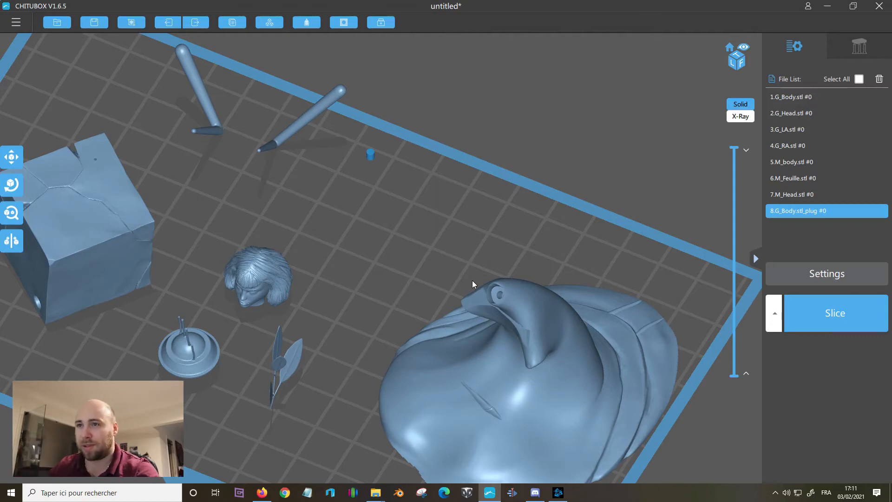
pyautogui.moveTo(446, 211); pyautogui.dragTo(305, 208, button='right')
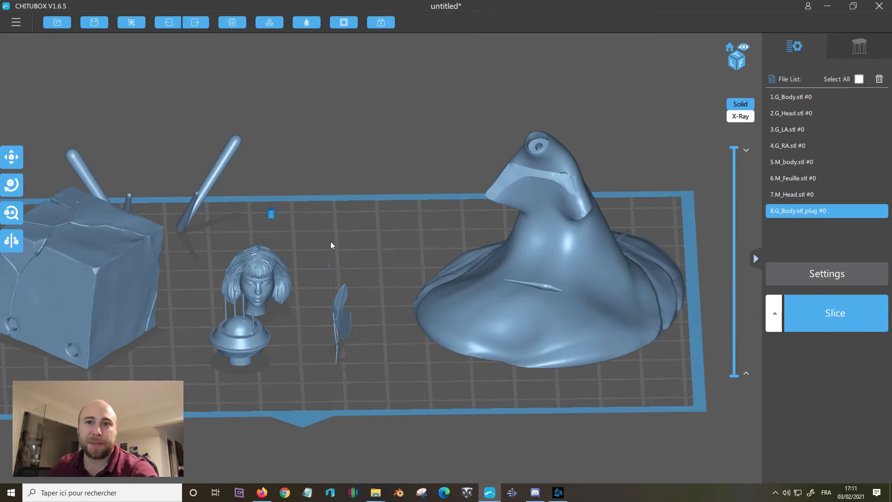
pyautogui.moveTo(331, 243); pyautogui.dragTo(364, 279, button='right')
pyautogui.moveTo(345, 235); pyautogui.dragTo(589, 180, button='right')
pyautogui.click(455, 204)
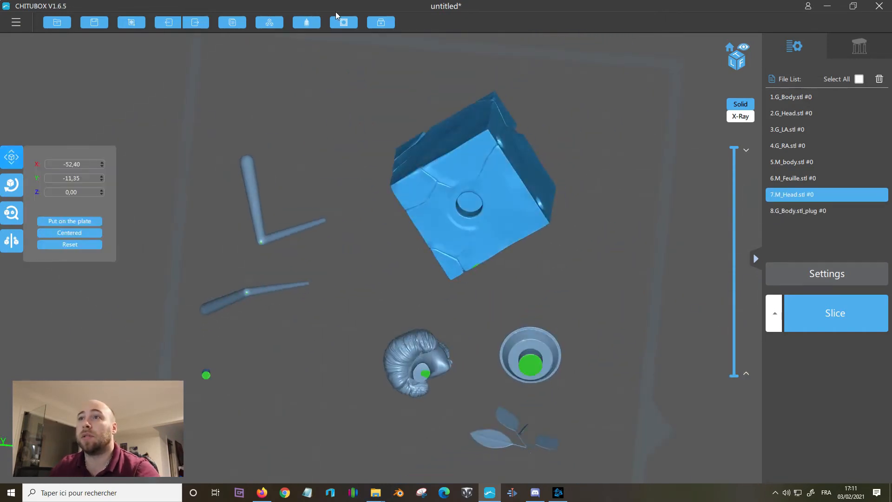
pyautogui.click(344, 23)
pyautogui.click(372, 147)
pyautogui.click(471, 204)
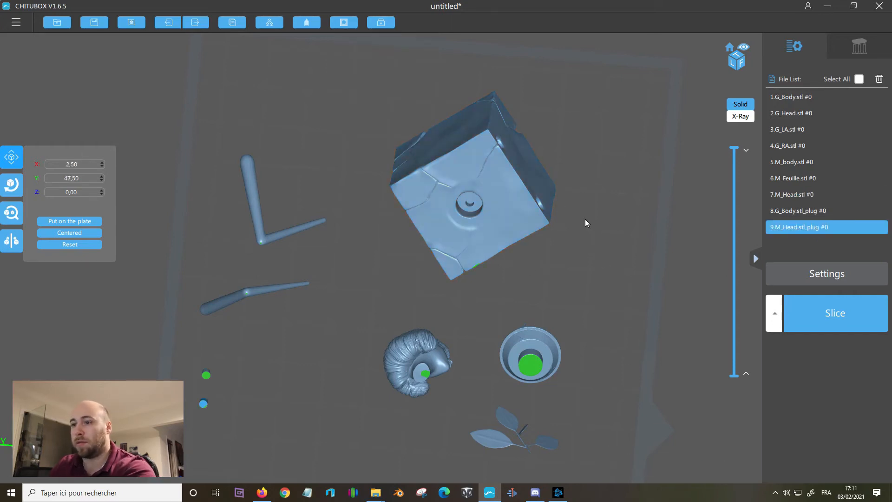
pyautogui.press('Delete')
# Dig a circular hole 2 mm in size and 8 mm deep in one of the two small sockets on M_Head's side face.
pyautogui.moveTo(596, 126); pyautogui.dragTo(557, 193, button='right')
pyautogui.moveTo(557, 193); pyautogui.dragTo(657, 96, button='middle')
pyautogui.moveTo(475, 303); pyautogui.dragTo(402, 273, button='right')
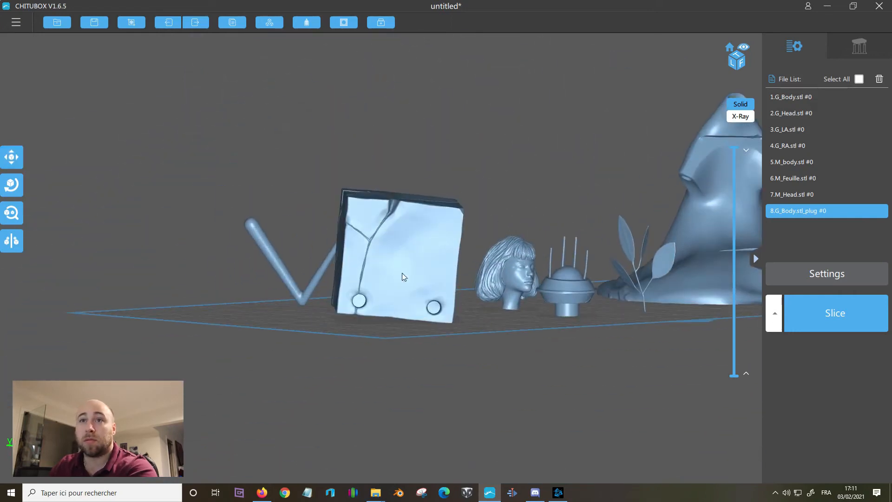
pyautogui.click(344, 22)
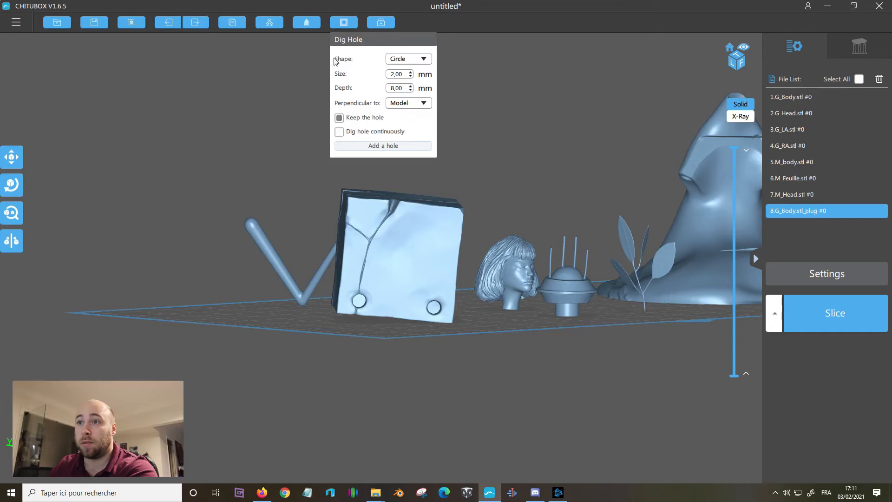
pyautogui.click(368, 147)
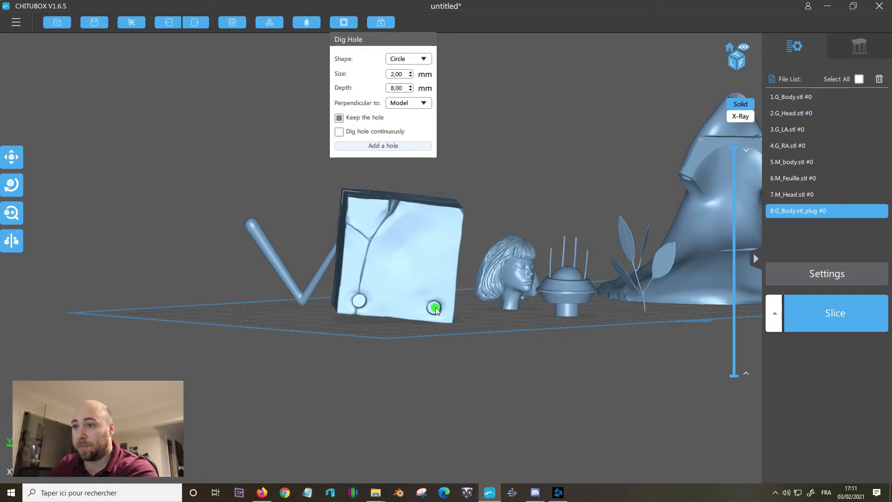
pyautogui.click(434, 308)
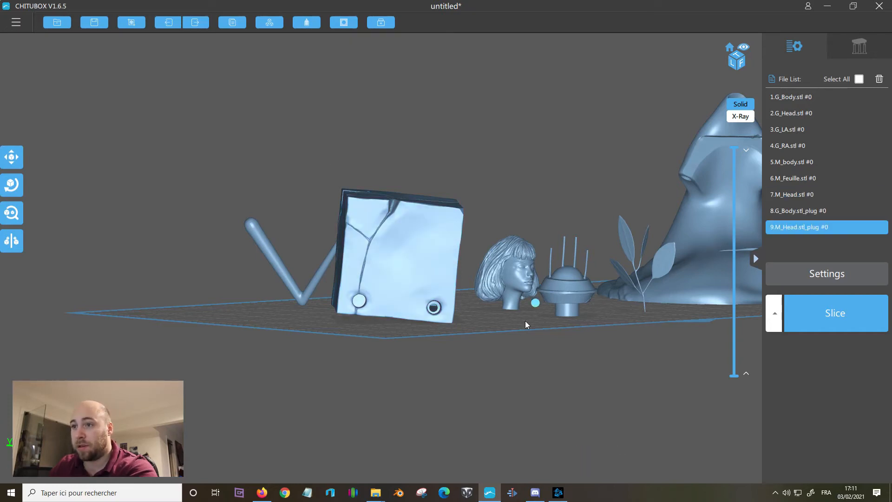
pyautogui.moveTo(488, 278); pyautogui.dragTo(477, 299)
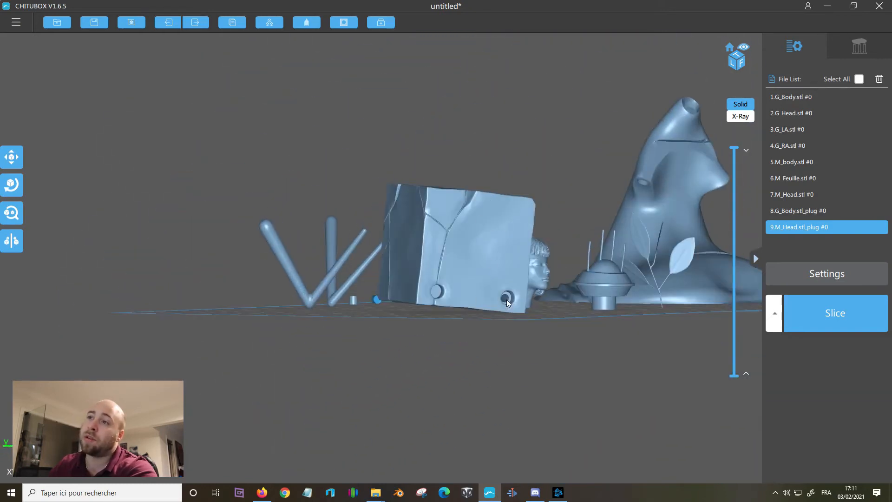
# Rotate M_Head to about 116° around the X axis so the cube leans on its edge.
pyautogui.click(457, 240)
pyautogui.click(19, 183)
pyautogui.moveTo(436, 226); pyautogui.dragTo(523, 193)
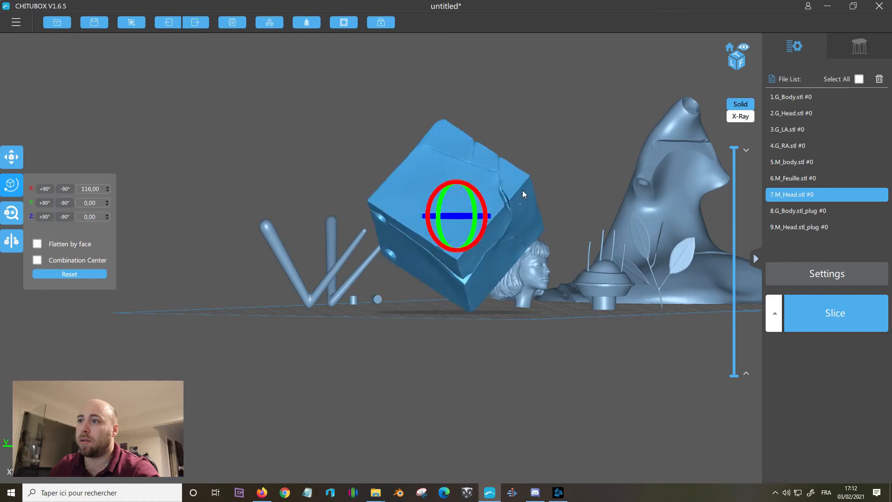
pyautogui.moveTo(400, 168); pyautogui.dragTo(572, 152, button='right')
pyautogui.moveTo(645, 182); pyautogui.dragTo(426, 191)
pyautogui.moveTo(427, 191); pyautogui.dragTo(503, 208, button='right')
# Rotate M_Head further so the cube stands on a corner with its two small sockets facing upward.
pyautogui.click(534, 184)
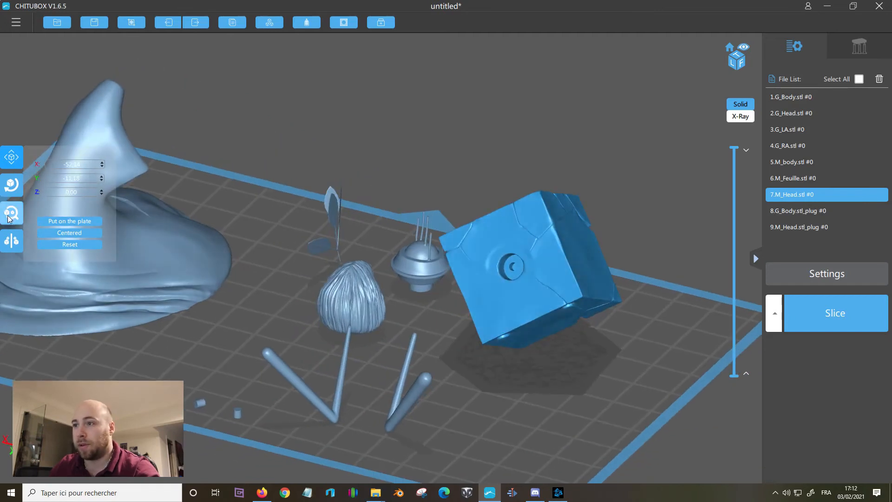
pyautogui.click(11, 185)
pyautogui.moveTo(516, 251); pyautogui.dragTo(475, 367)
pyautogui.moveTo(559, 265); pyautogui.dragTo(519, 271)
pyautogui.moveTo(590, 180); pyautogui.dragTo(504, 319, button='right')
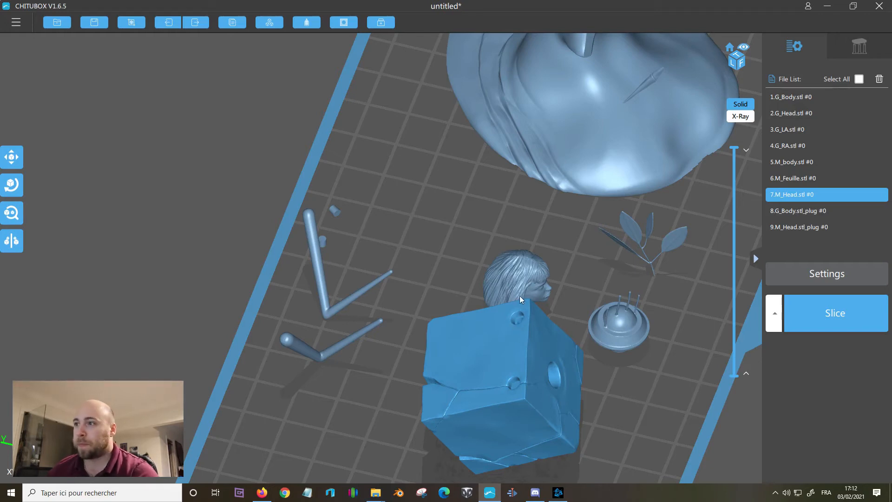
# Delete the leftover M_Head and G_Body plug models from the plate.
pyautogui.moveTo(377, 185); pyautogui.dragTo(574, 135, button='right')
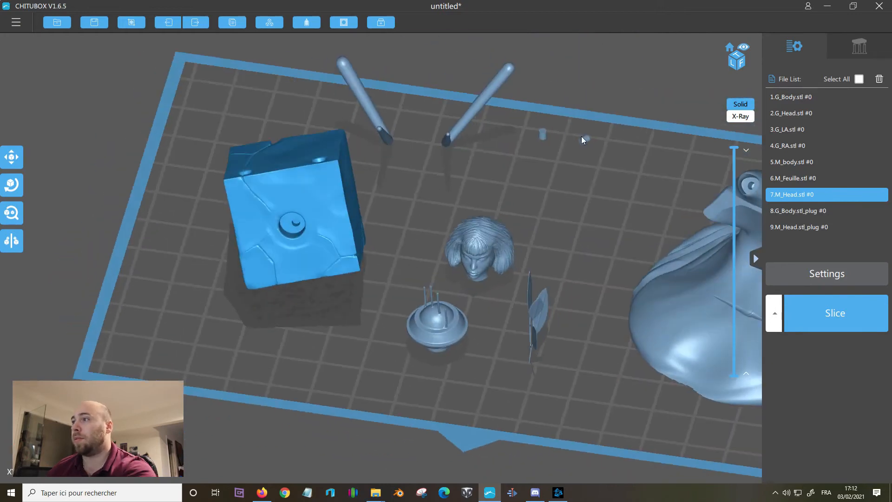
pyautogui.click(823, 227)
pyautogui.press('Delete')
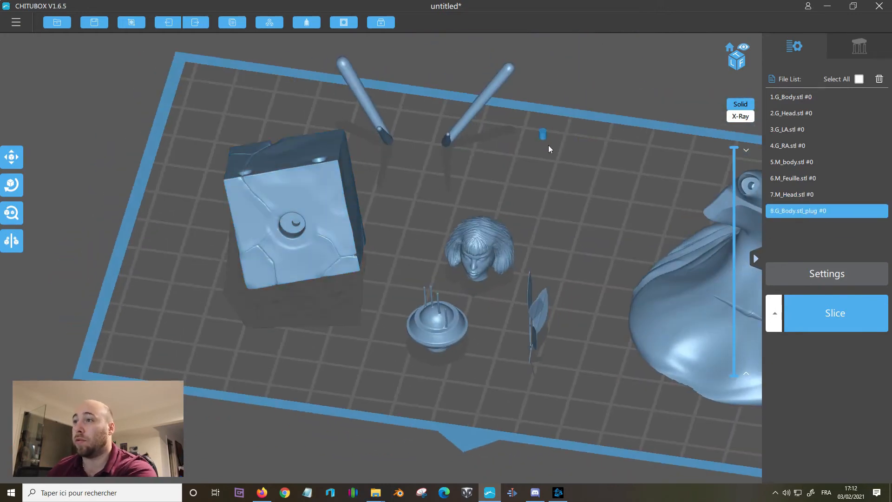
pyautogui.press('Delete')
pyautogui.moveTo(618, 208); pyautogui.dragTo(576, 204, button='right')
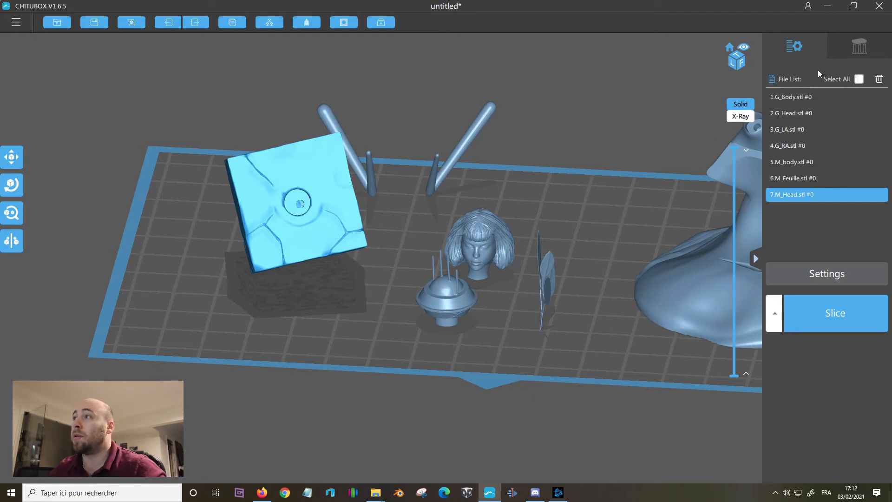
# Open support editing, examine M_Head's underside, and select M_body and G_Body to detect the spots needing support.
pyautogui.click(863, 44)
pyautogui.moveTo(486, 125); pyautogui.dragTo(575, 108, button='right')
pyautogui.moveTo(575, 109); pyautogui.dragTo(479, 126, button='middle')
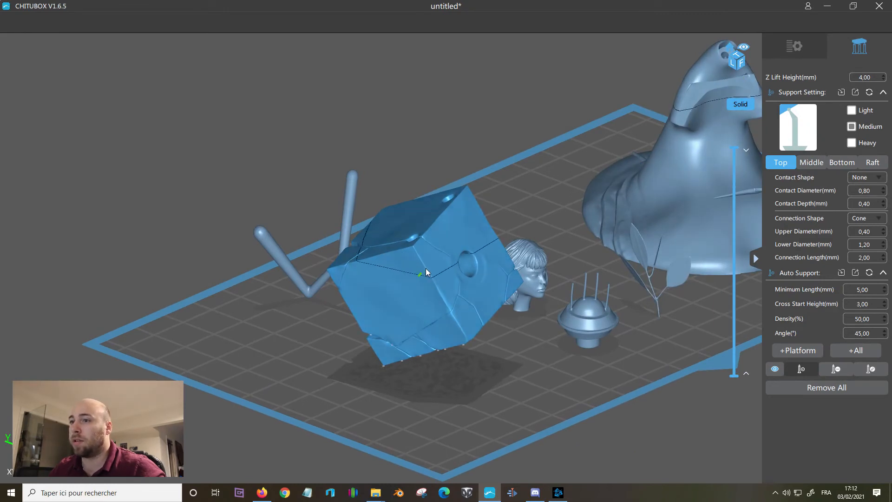
pyautogui.moveTo(496, 348); pyautogui.dragTo(400, 377, button='right')
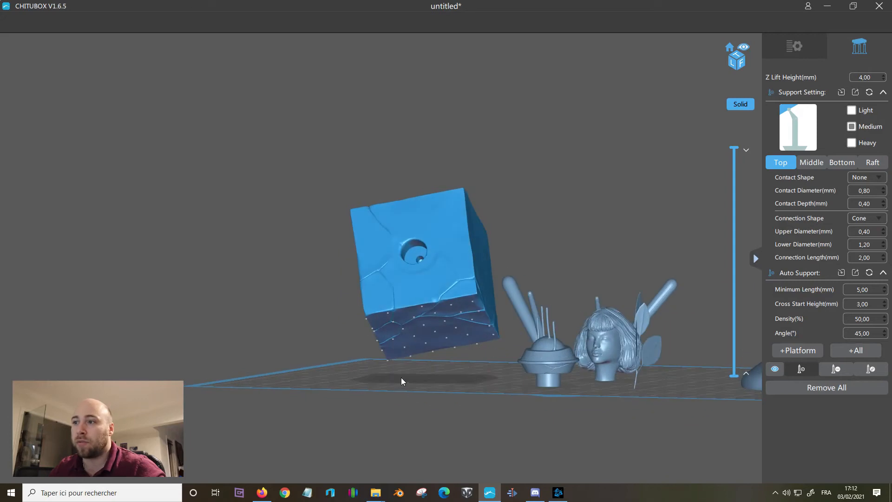
pyautogui.click(551, 354)
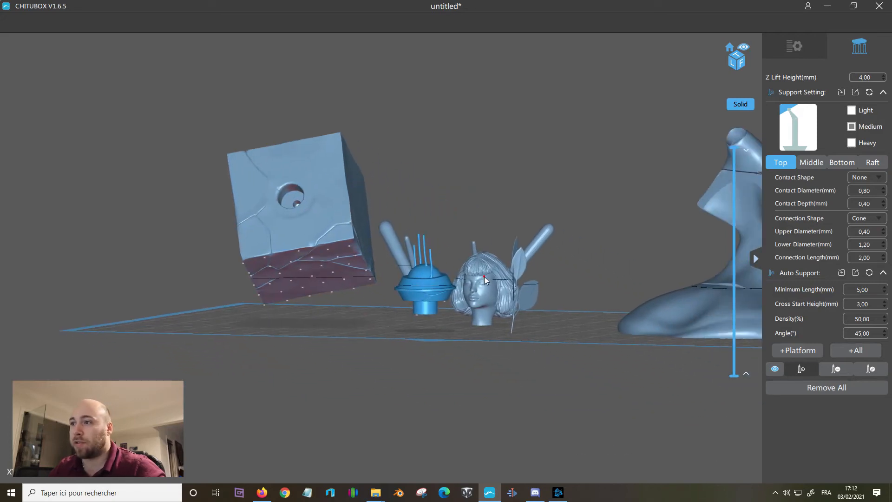
pyautogui.click(645, 318)
pyautogui.moveTo(636, 300); pyautogui.dragTo(433, 343, button='middle')
pyautogui.moveTo(434, 386)
pyautogui.mouseDown(button='right')
pyautogui.moveTo(420, 344)
pyautogui.moveTo(437, 392)
pyautogui.mouseUp(button='right')
pyautogui.moveTo(359, 253); pyautogui.dragTo(394, 256, button='right')
pyautogui.moveTo(369, 235); pyautogui.dragTo(497, 153, button='middle')
pyautogui.moveTo(452, 207); pyautogui.dragTo(463, 198, button='right')
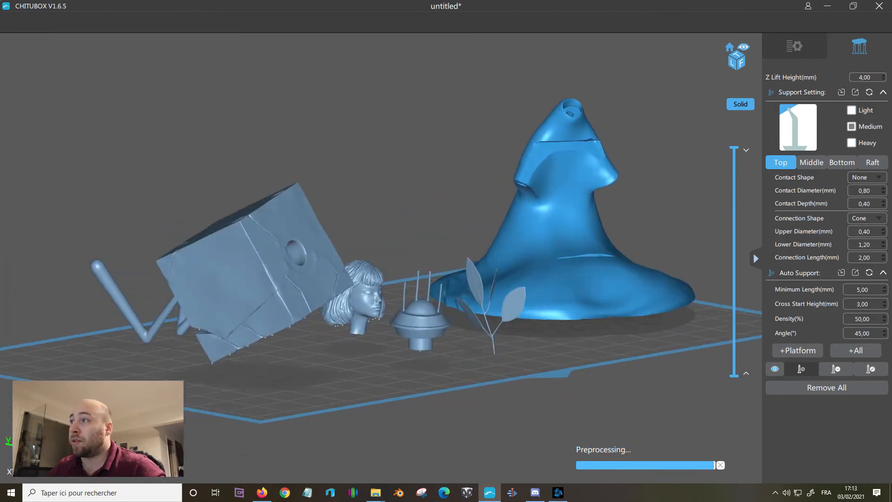
# Compare the Light, Medium and Heavy support presets and leave Light selected.
pyautogui.click(853, 111)
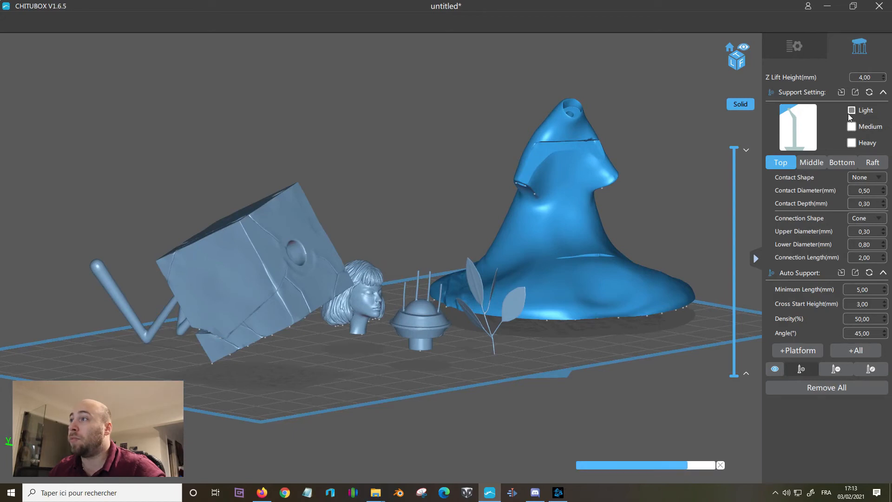
pyautogui.click(852, 127)
pyautogui.click(853, 144)
pyautogui.click(852, 127)
pyautogui.click(851, 111)
pyautogui.click(851, 143)
pyautogui.click(851, 127)
pyautogui.click(852, 111)
pyautogui.click(851, 143)
pyautogui.click(852, 127)
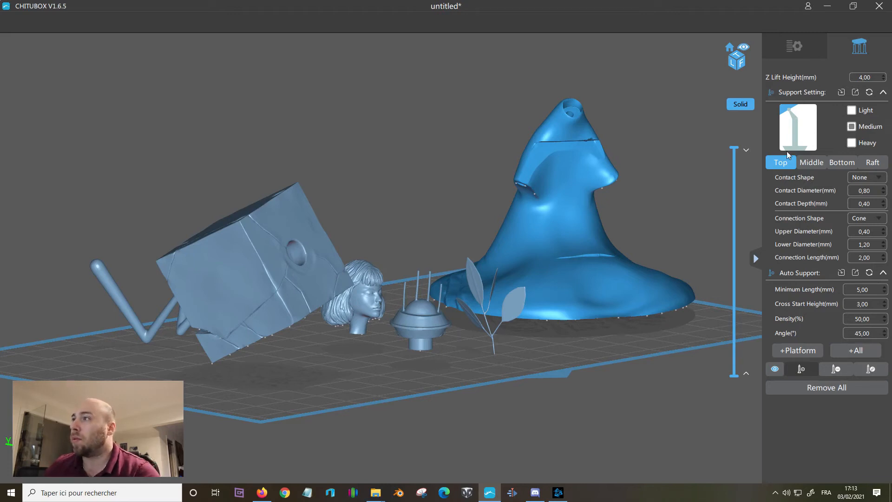
pyautogui.click(851, 111)
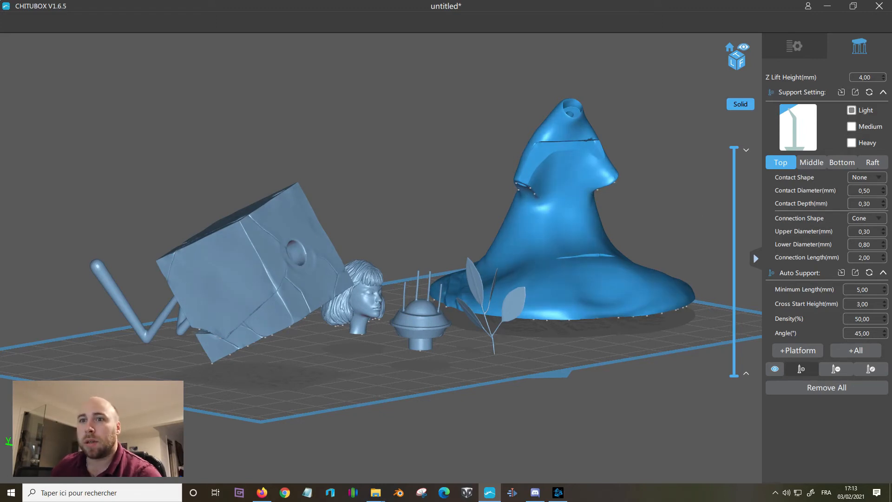
# Select the M_Feuille leaf model and review the Top and Middle settings of the Light supports.
pyautogui.moveTo(347, 89); pyautogui.dragTo(497, 148)
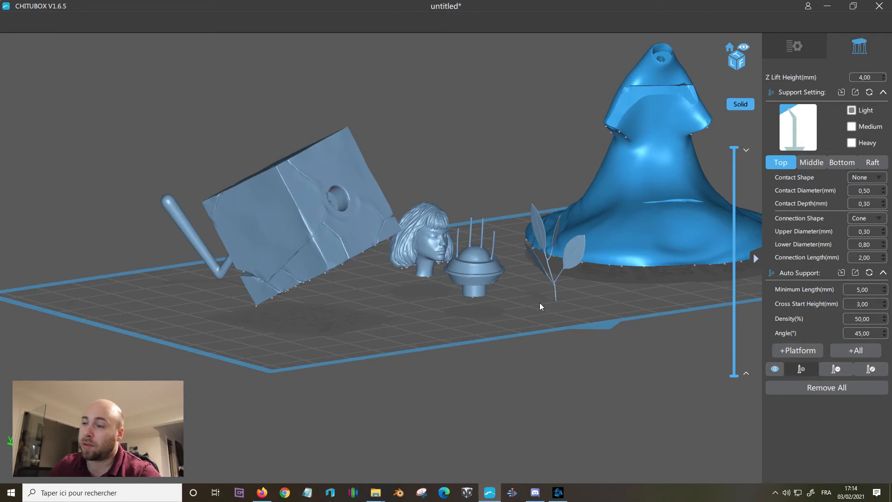
pyautogui.moveTo(560, 282); pyautogui.dragTo(487, 316, button='right')
pyautogui.moveTo(486, 316); pyautogui.dragTo(421, 331)
pyautogui.click(475, 255)
pyautogui.moveTo(476, 318); pyautogui.dragTo(475, 231)
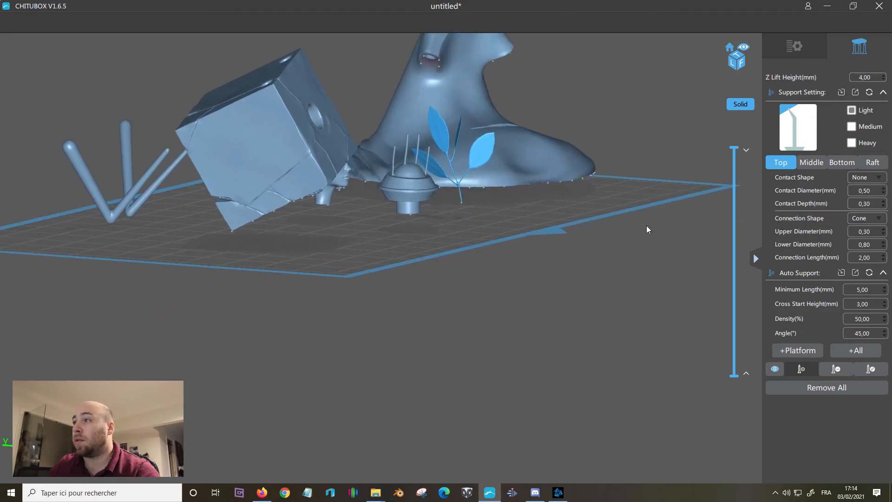
pyautogui.click(808, 162)
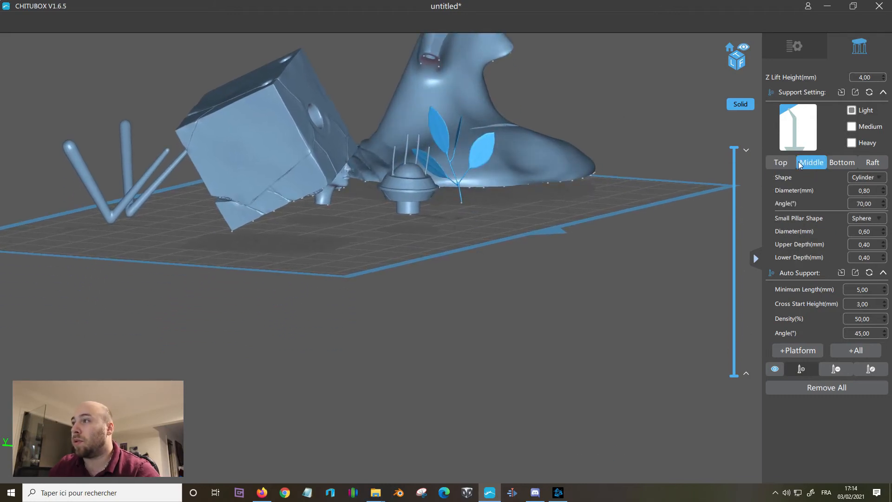
pyautogui.click(790, 162)
pyautogui.click(811, 163)
pyautogui.moveTo(514, 207); pyautogui.dragTo(485, 206, button='right')
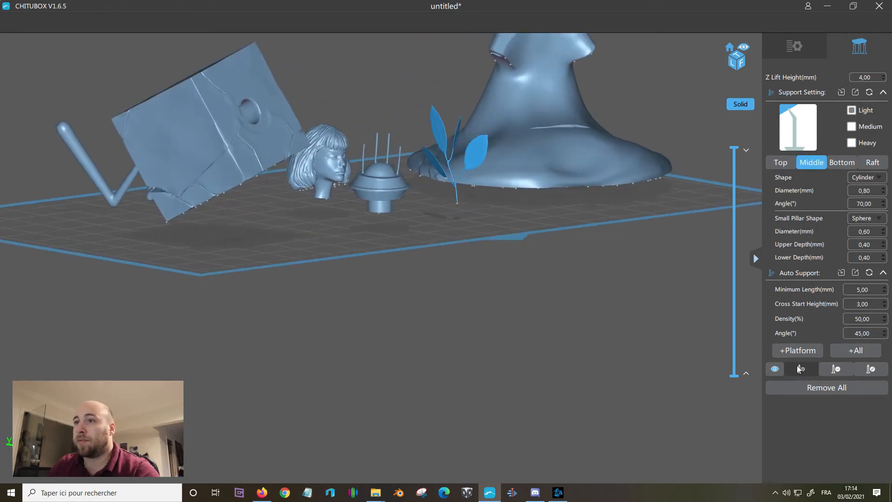
# Generate automatic platform supports for M_Feuille and inspect where they meet the stem and leaves.
pyautogui.click(807, 352)
pyautogui.moveTo(436, 234); pyautogui.dragTo(473, 152, button='right')
pyautogui.scroll(4, 473, 152)
pyautogui.moveTo(588, 147); pyautogui.dragTo(515, 225, button='middle')
pyautogui.moveTo(514, 225); pyautogui.dragTo(508, 262, button='right')
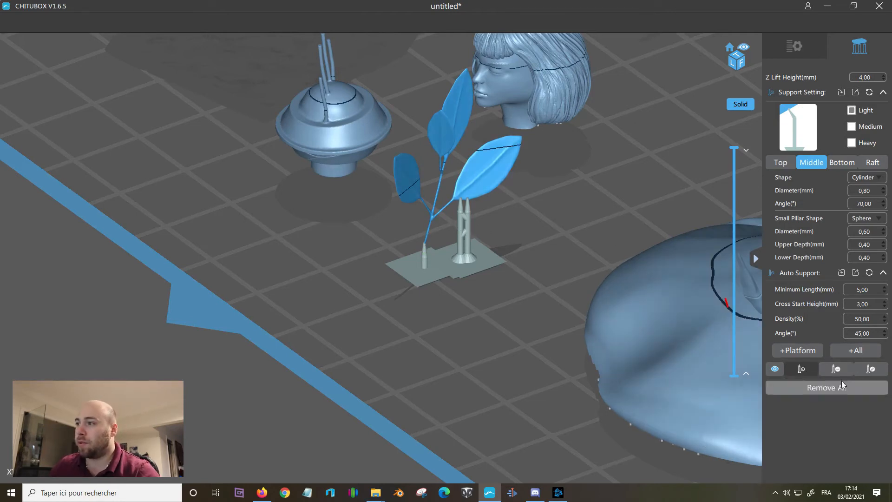
# Add light supports manually under the stems and leaves of M_Feuille.
pyautogui.click(802, 368)
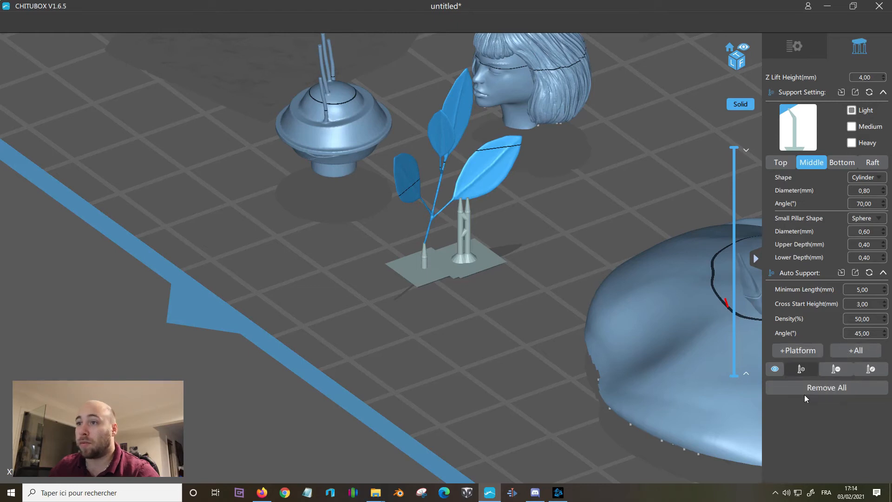
pyautogui.click(431, 218)
pyautogui.moveTo(390, 259); pyautogui.dragTo(278, 232, button='right')
pyautogui.click(447, 177)
pyautogui.click(479, 185)
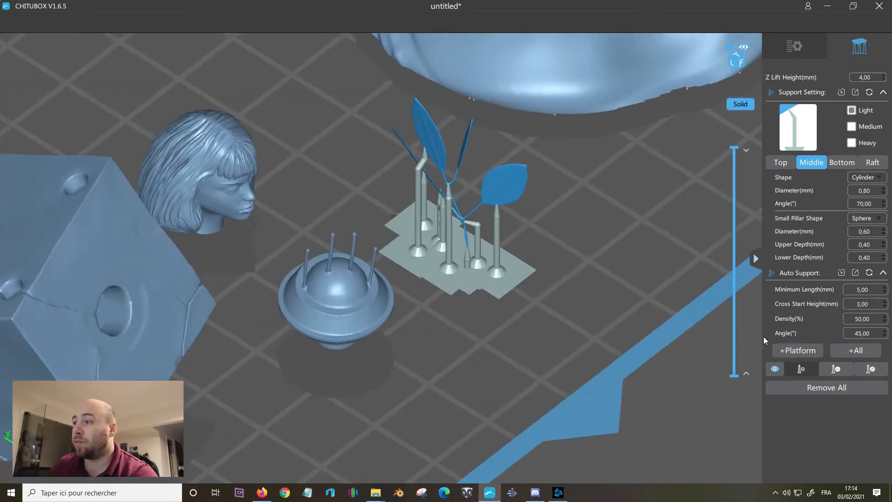
# Delete a tall support under the M_Feuille leaf model and return to the file list.
pyautogui.click(838, 369)
pyautogui.click(418, 174)
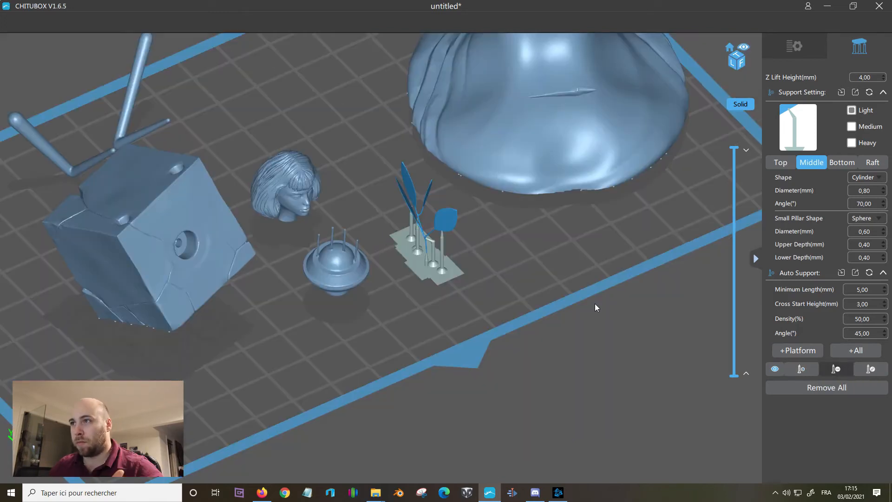
pyautogui.moveTo(594, 302); pyautogui.dragTo(583, 299, button='right')
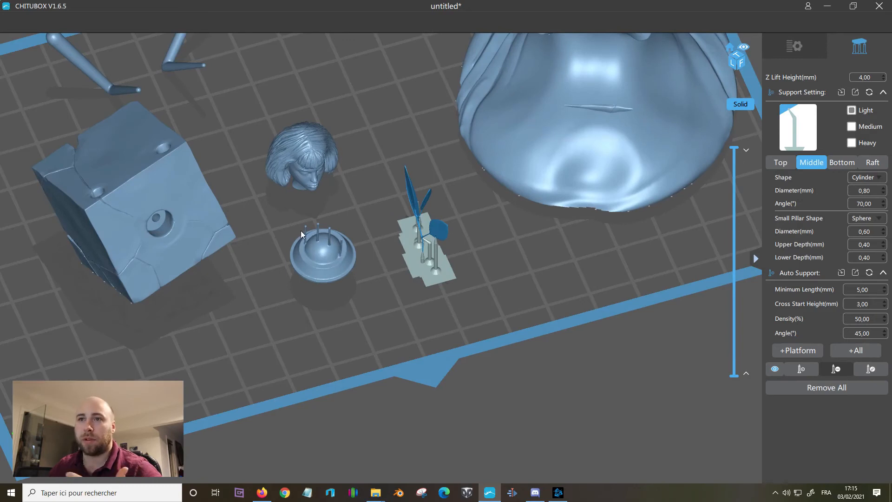
pyautogui.scroll(-5, 321, 243)
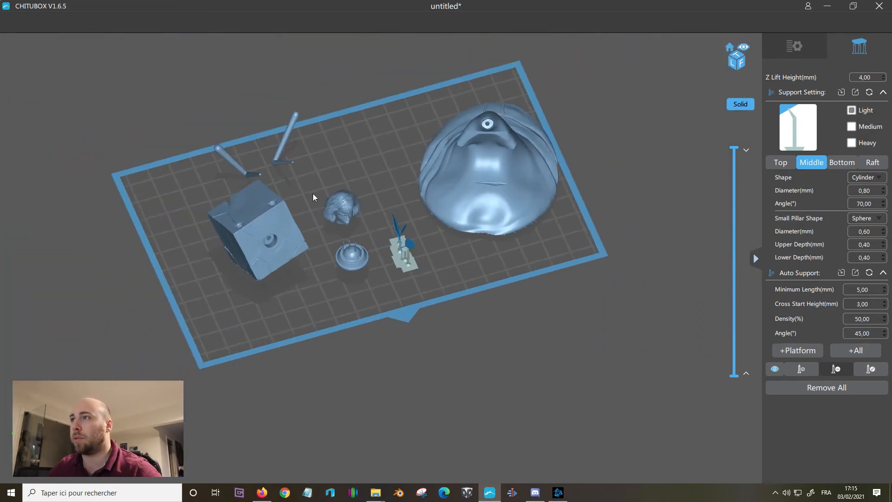
pyautogui.moveTo(578, 238); pyautogui.dragTo(586, 233, button='right')
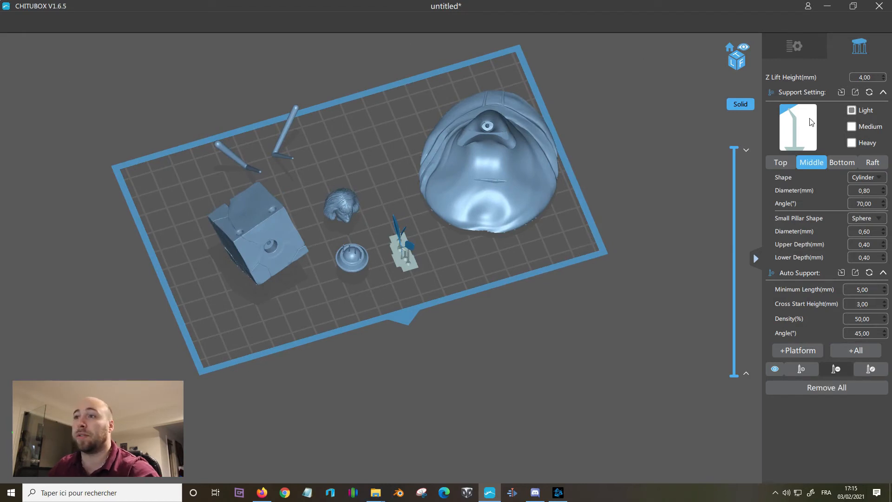
pyautogui.click(793, 46)
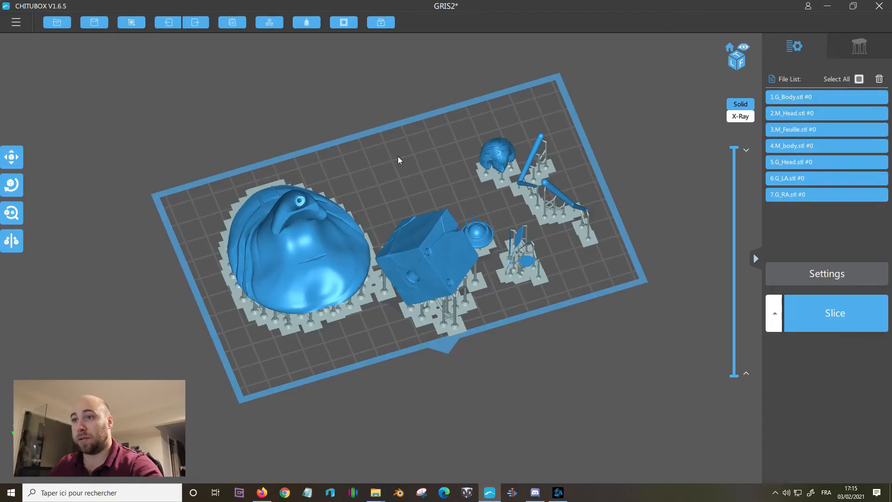
# Inspect the supports and placement of all seven parts on the GRIS2 plate from the side, above and front.
pyautogui.moveTo(381, 156); pyautogui.dragTo(285, 134, button='right')
pyautogui.moveTo(275, 165); pyautogui.dragTo(349, 226, button='right')
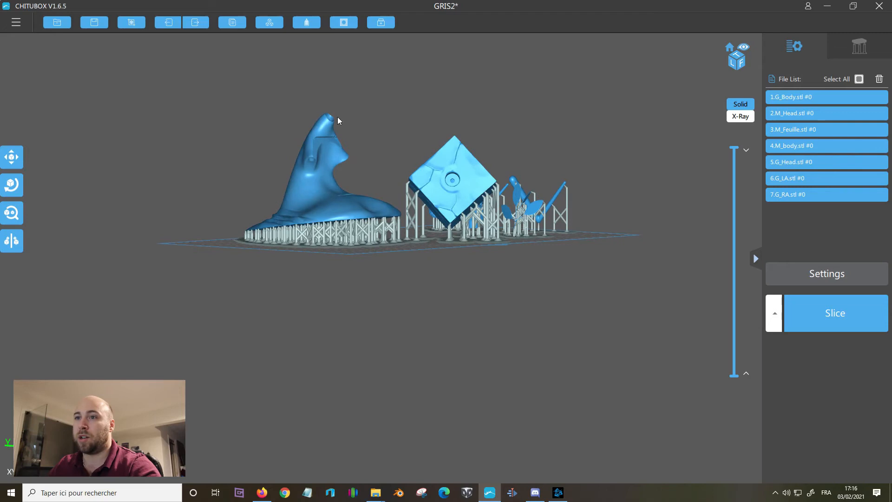
pyautogui.moveTo(338, 168)
pyautogui.mouseDown(button='right')
pyautogui.moveTo(244, 136)
pyautogui.moveTo(274, 135)
pyautogui.moveTo(278, 124)
pyautogui.moveTo(300, 163)
pyautogui.moveTo(284, 174)
pyautogui.moveTo(318, 173)
pyautogui.moveTo(224, 197)
pyautogui.moveTo(349, 176)
pyautogui.moveTo(349, 197)
pyautogui.moveTo(352, 160)
pyautogui.mouseUp(button='right')
pyautogui.moveTo(318, 73); pyautogui.dragTo(300, 176, button='right')
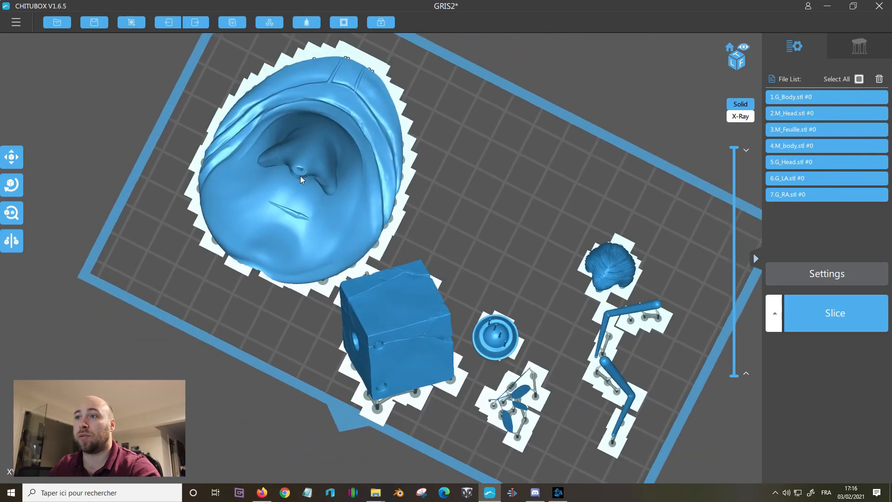
pyautogui.moveTo(428, 171); pyautogui.dragTo(420, 122, button='right')
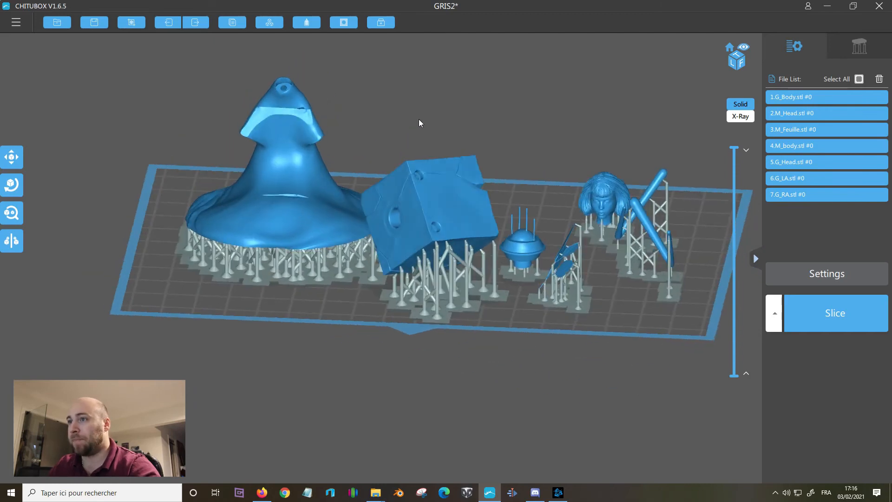
pyautogui.moveTo(681, 192); pyautogui.dragTo(641, 122, button='right')
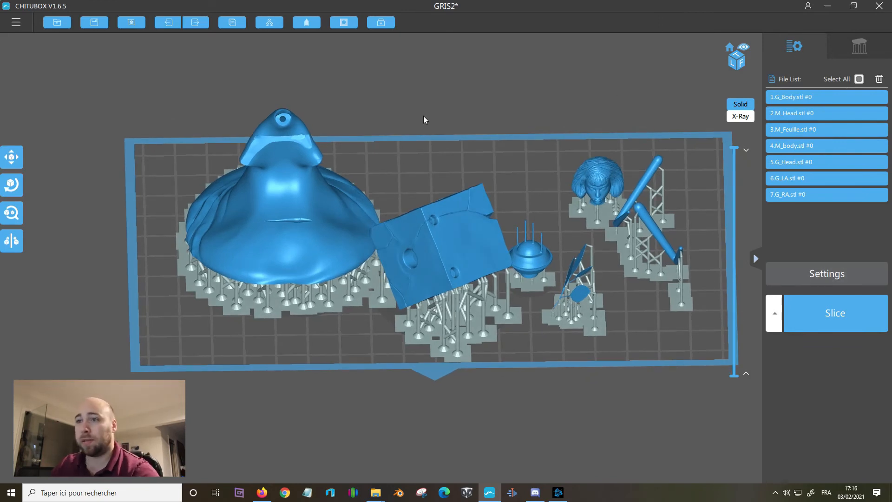
pyautogui.moveTo(423, 117); pyautogui.dragTo(465, 117, button='right')
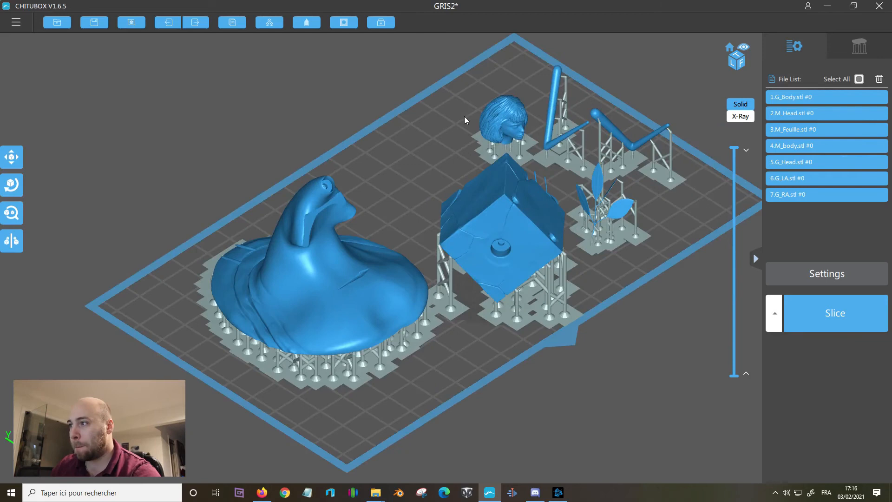
# Slice the whole plate and browse the layer preview from both ends to check the hollow walls and bottom layers.
pyautogui.click(836, 313)
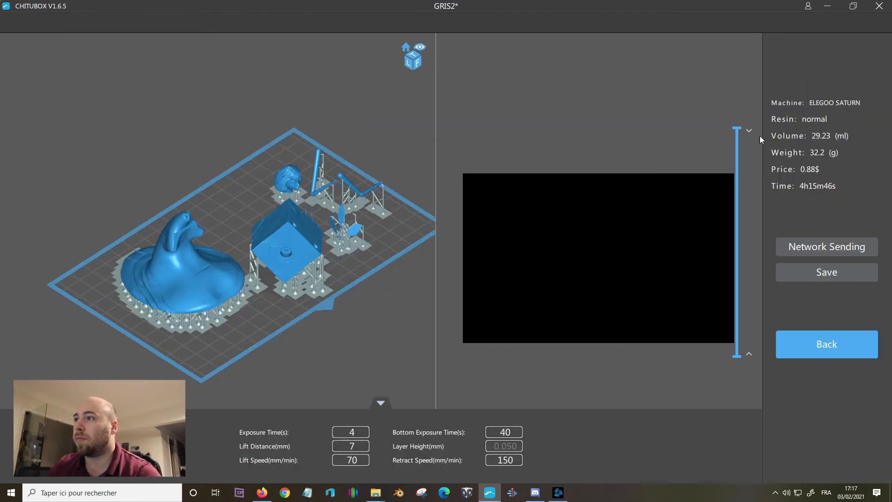
pyautogui.moveTo(736, 142); pyautogui.dragTo(736, 186)
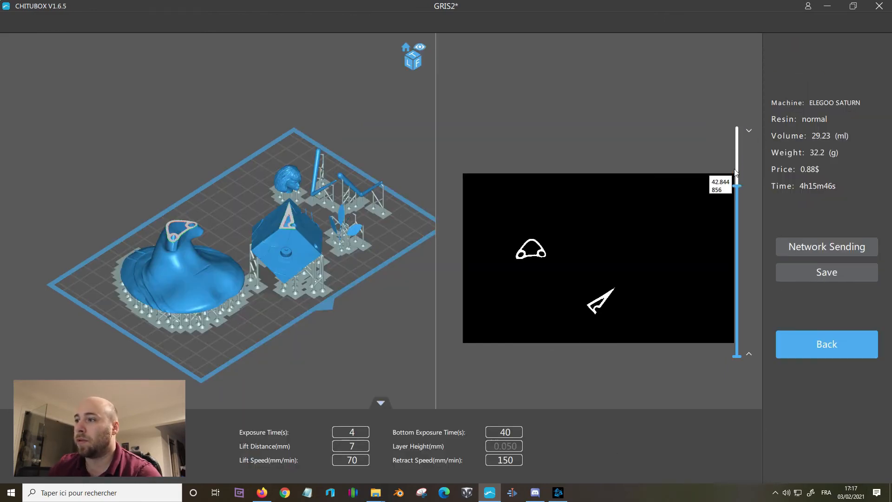
pyautogui.click(736, 117)
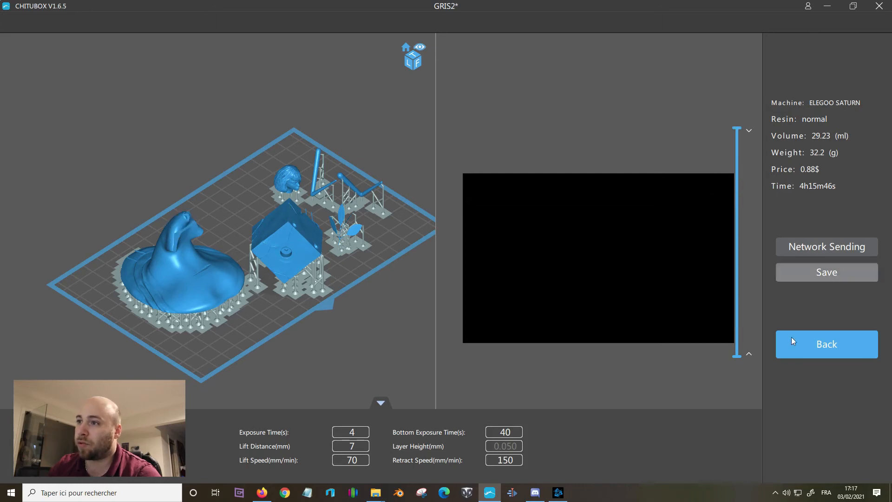
pyautogui.moveTo(737, 357); pyautogui.dragTo(748, 225)
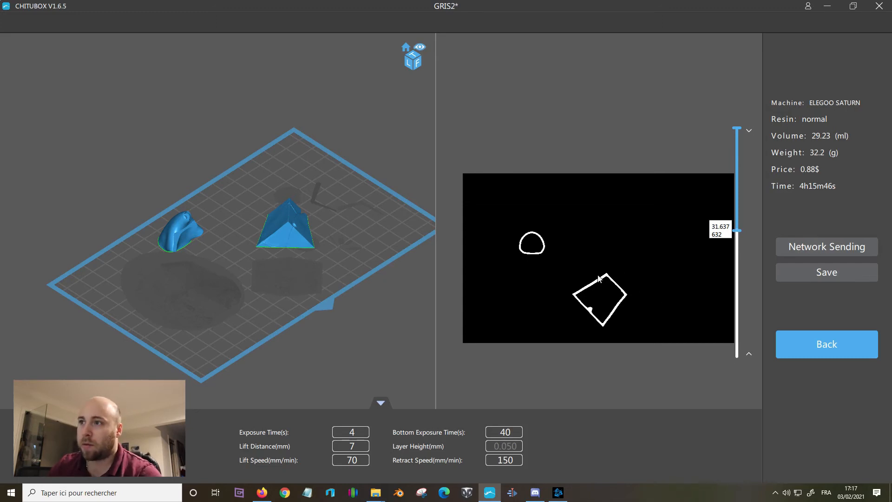
pyautogui.moveTo(738, 232); pyautogui.dragTo(733, 123)
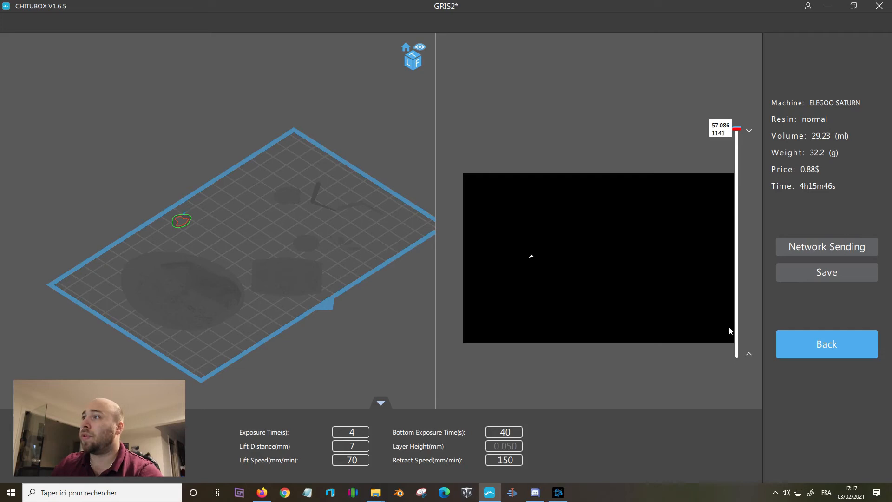
pyautogui.click(737, 357)
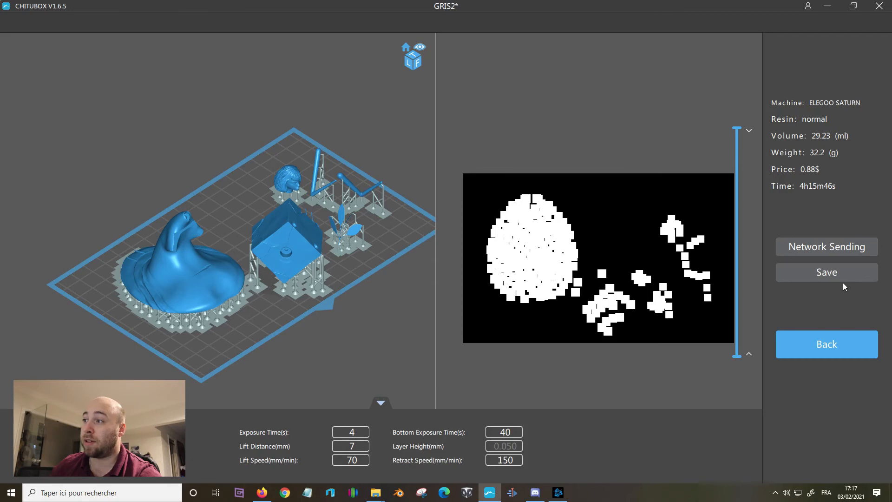
# View the save options for the sliced CTB file without saving, and go back to the model view.
pyautogui.click(811, 270)
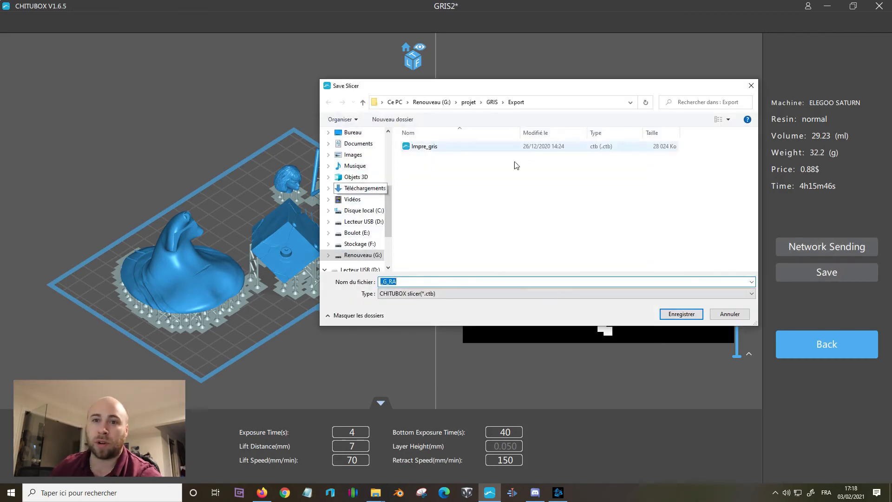
pyautogui.click(728, 314)
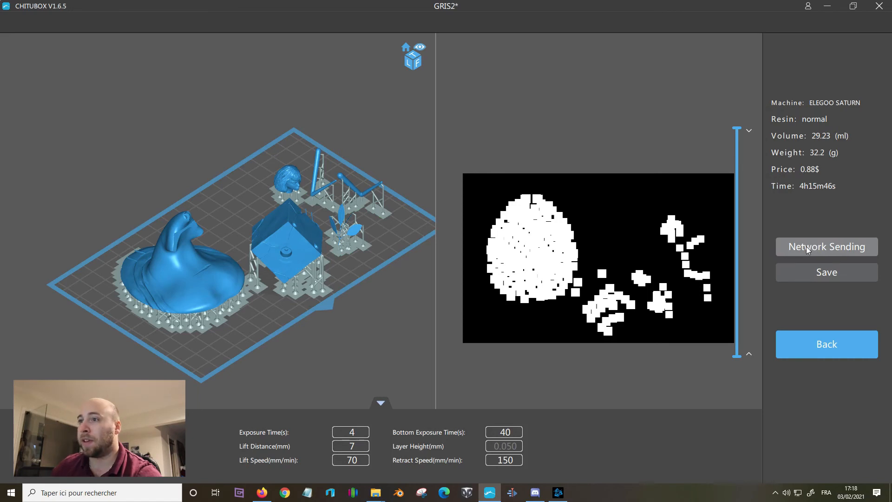
pyautogui.click(839, 348)
# Open support editing and examine the overhangs and support contact points under the saucer-shaped part and the cube.
pyautogui.moveTo(509, 414); pyautogui.dragTo(485, 174, button='right')
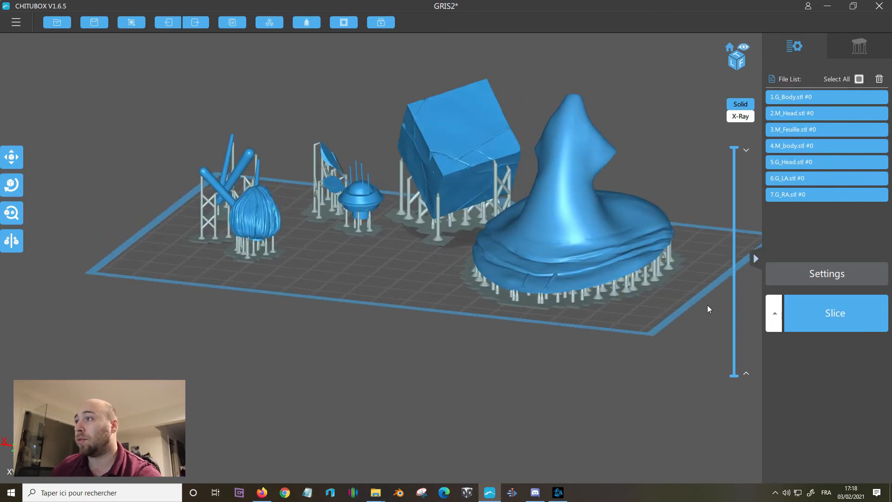
pyautogui.moveTo(405, 292); pyautogui.dragTo(408, 290)
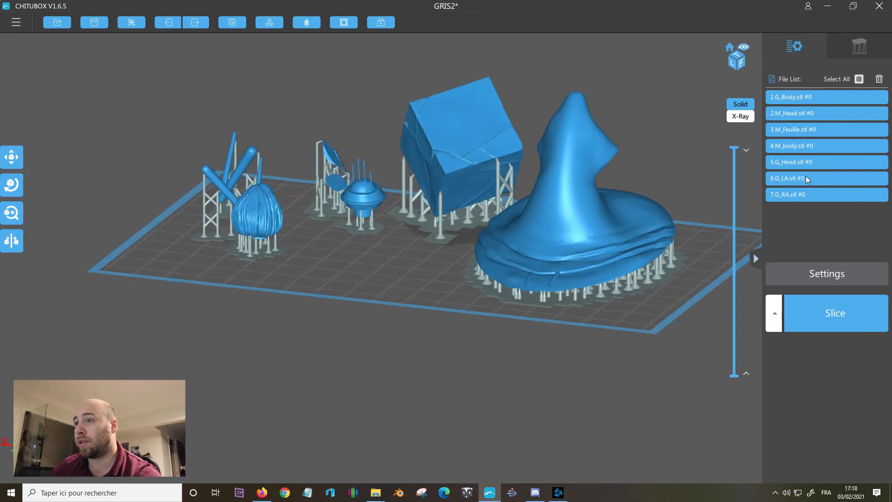
pyautogui.click(859, 46)
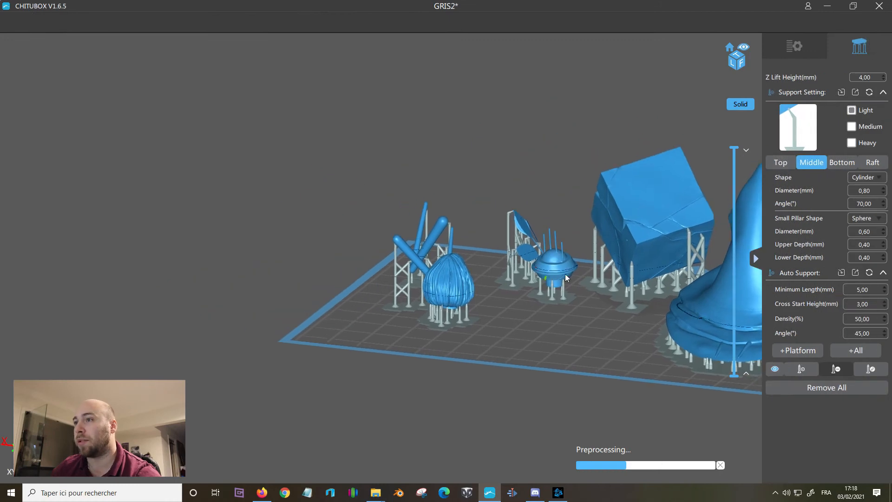
pyautogui.scroll(6, 564, 277)
pyautogui.moveTo(562, 276); pyautogui.dragTo(529, 208)
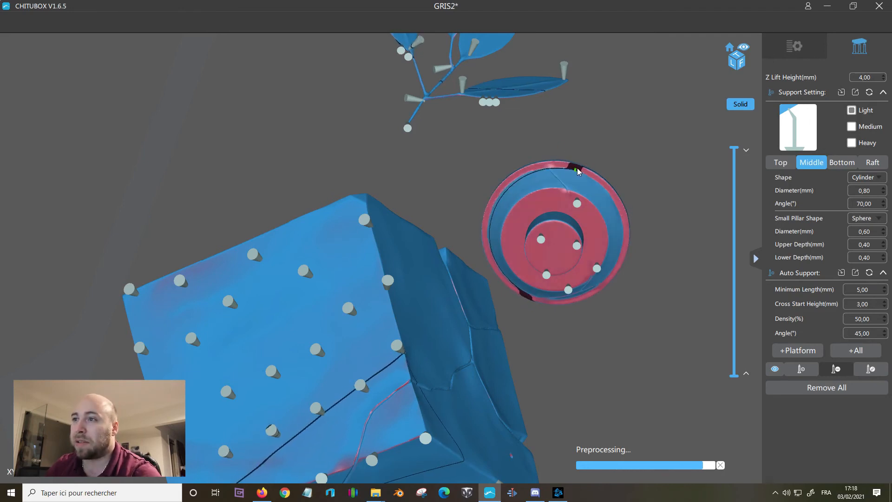
pyautogui.moveTo(581, 169); pyautogui.dragTo(468, 160)
# Examine the rafts and support pillars of all the parts from beneath the build plate.
pyautogui.moveTo(468, 160); pyautogui.dragTo(410, 330, button='right')
pyautogui.moveTo(410, 329); pyautogui.dragTo(713, 191, button='middle')
pyautogui.moveTo(487, 292); pyautogui.dragTo(561, 258, button='middle')
pyautogui.scroll(-7, 561, 258)
pyautogui.moveTo(561, 256); pyautogui.dragTo(477, 279, button='right')
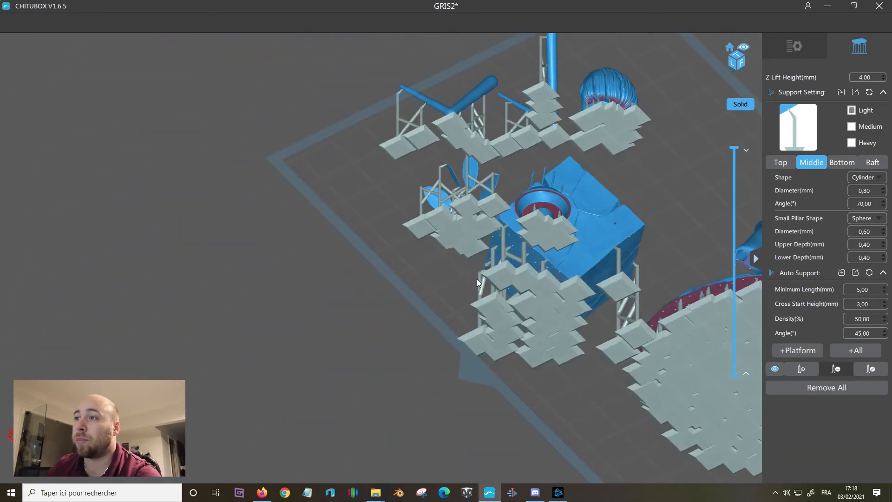
pyautogui.moveTo(648, 173); pyautogui.dragTo(755, 249, button='right')
pyautogui.moveTo(528, 316); pyautogui.dragTo(491, 243, button='right')
pyautogui.moveTo(338, 209); pyautogui.dragTo(350, 91, button='right')
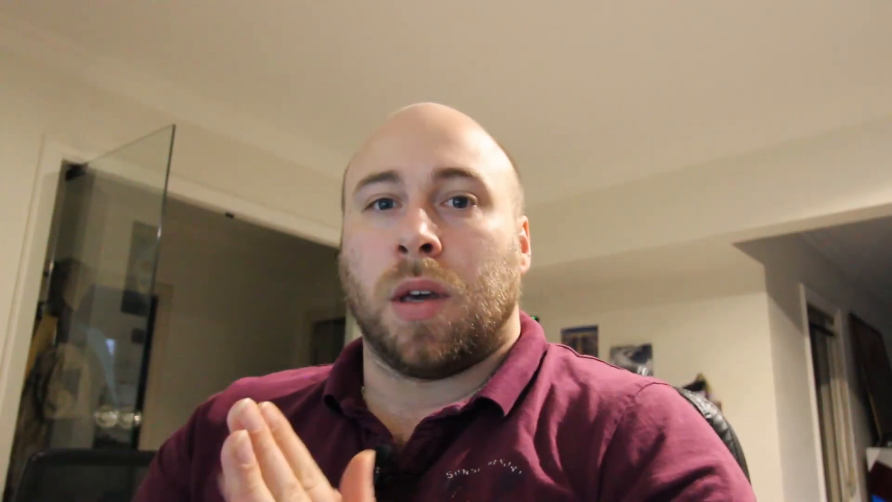